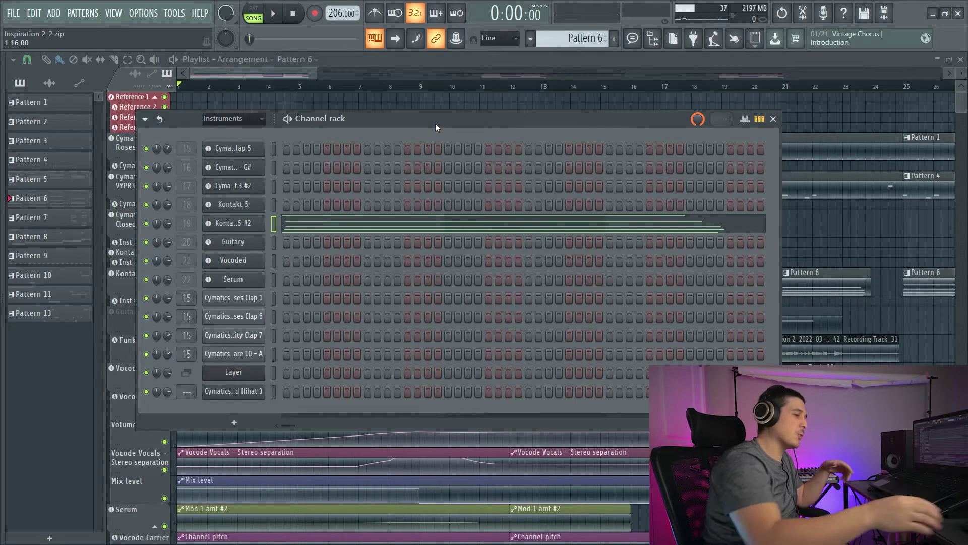
{"action": "left_click", "coordinate": [388, 228]}
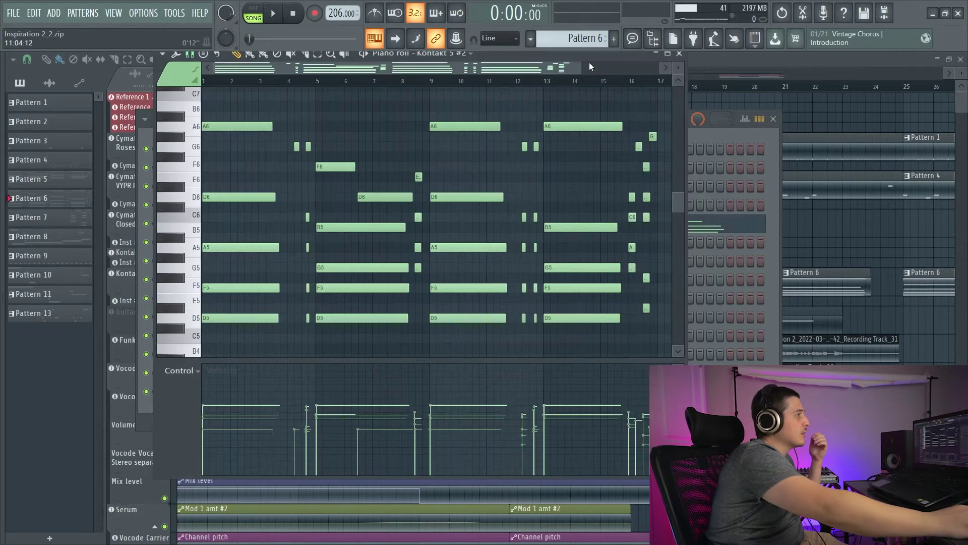
{"action": "left_click_drag", "start_coordinate": [610, 111], "coordinate": [600, 101]}
{"action": "left_click", "coordinate": [185, 100]}
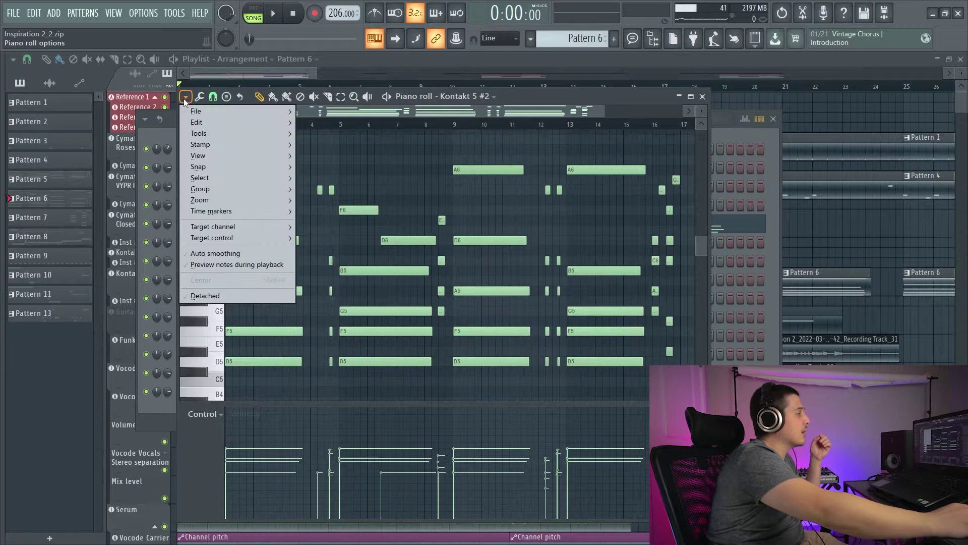
{"action": "mouse_move", "coordinate": [200, 111]}
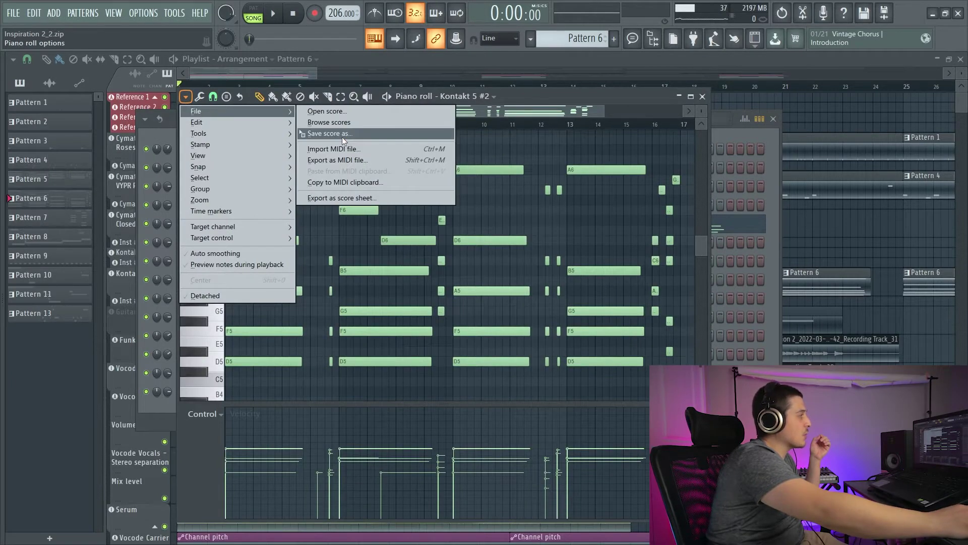
{"action": "left_click", "coordinate": [341, 135]}
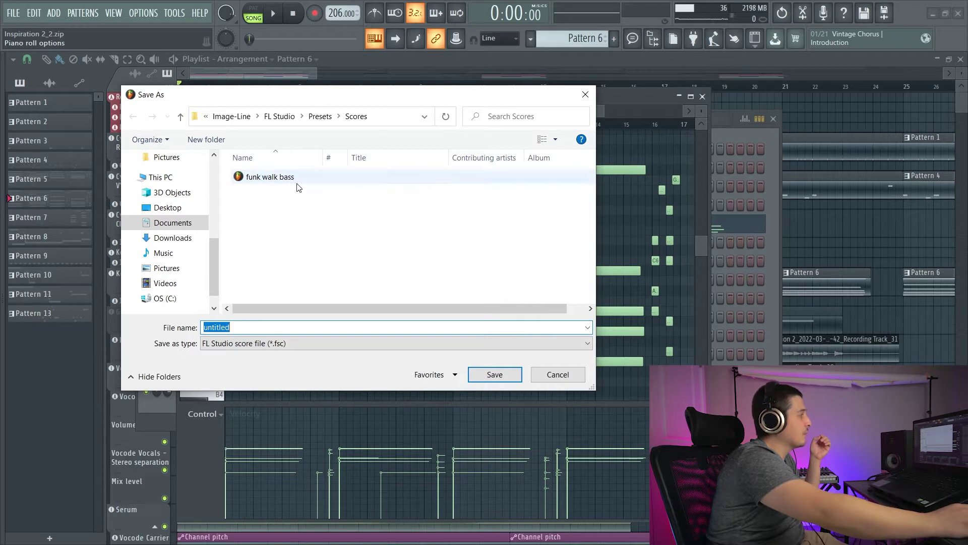
{"action": "left_click", "coordinate": [558, 374]}
{"action": "left_click", "coordinate": [186, 97]}
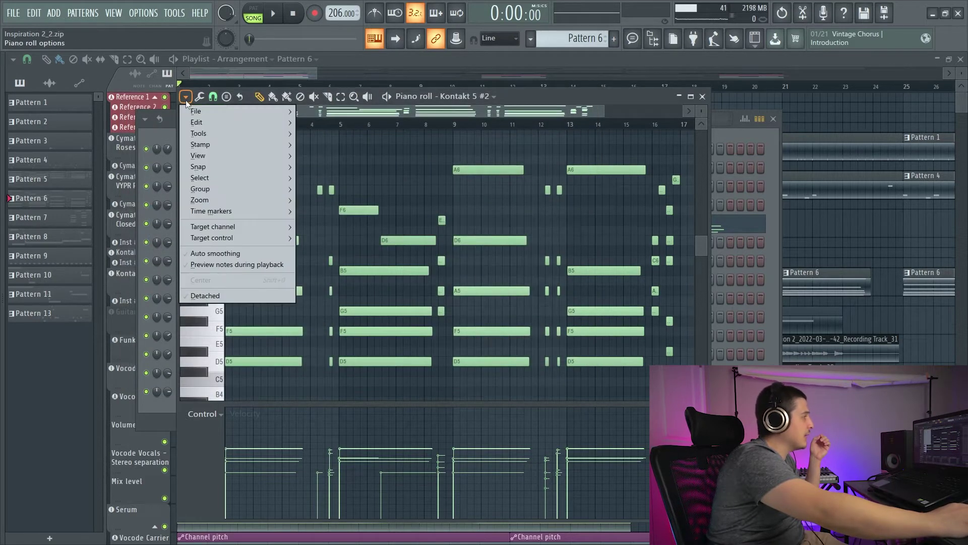
{"action": "mouse_move", "coordinate": [195, 111]}
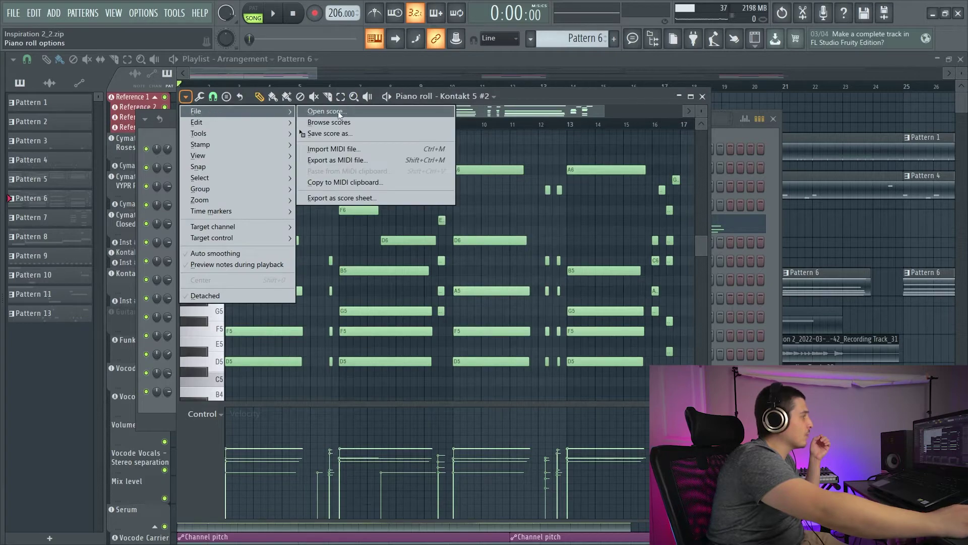
{"action": "left_click", "coordinate": [367, 111]}
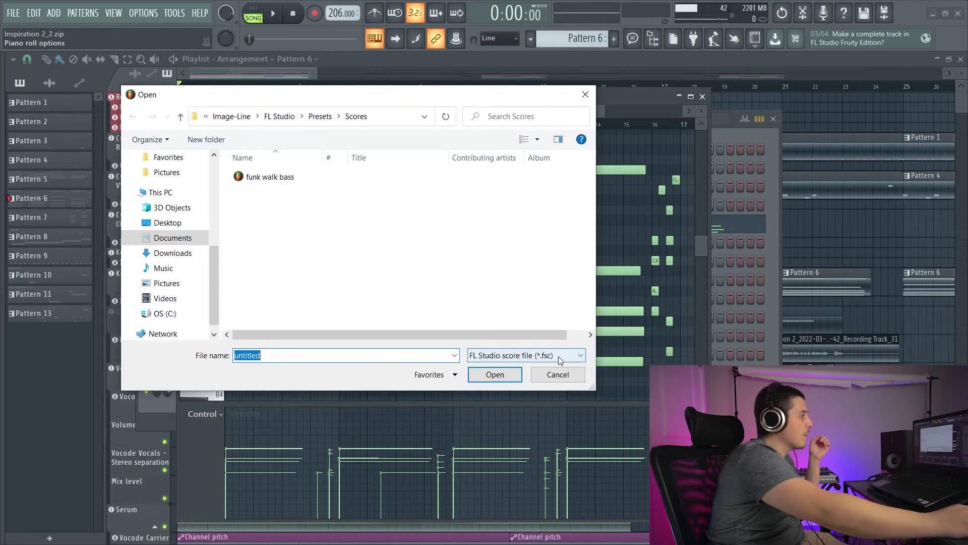
{"action": "left_click", "coordinate": [559, 374]}
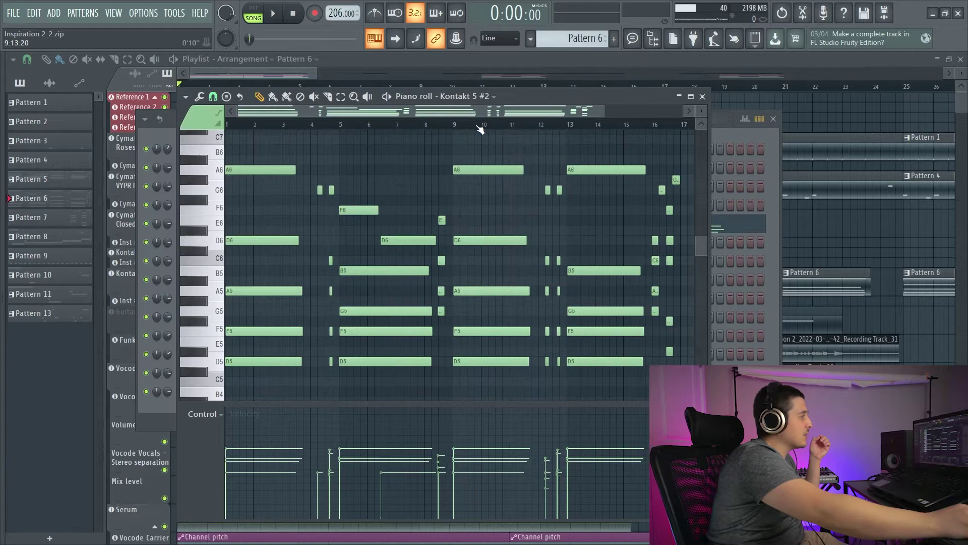
Show the file browser and expand its Scores folder
{"action": "key", "text": "alt+F8"}
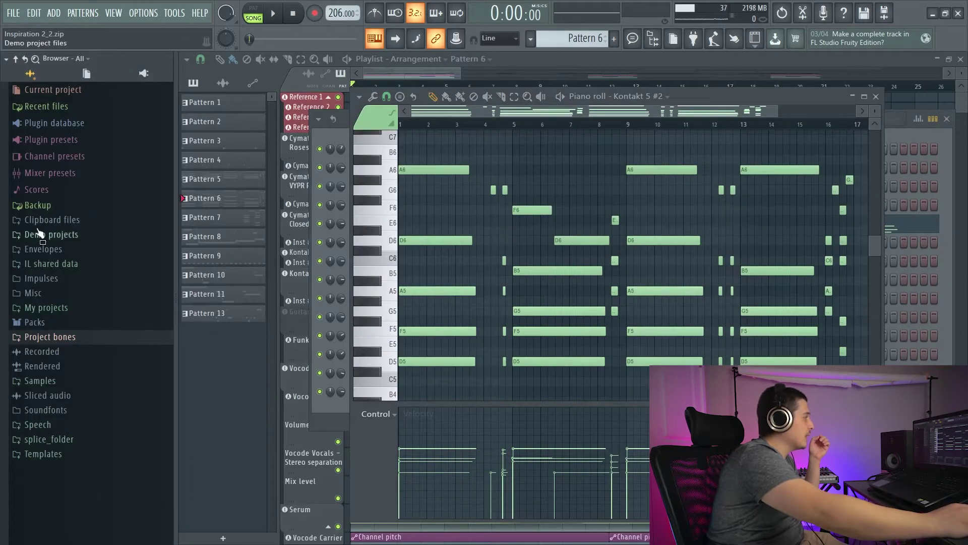
{"action": "left_click", "coordinate": [36, 193]}
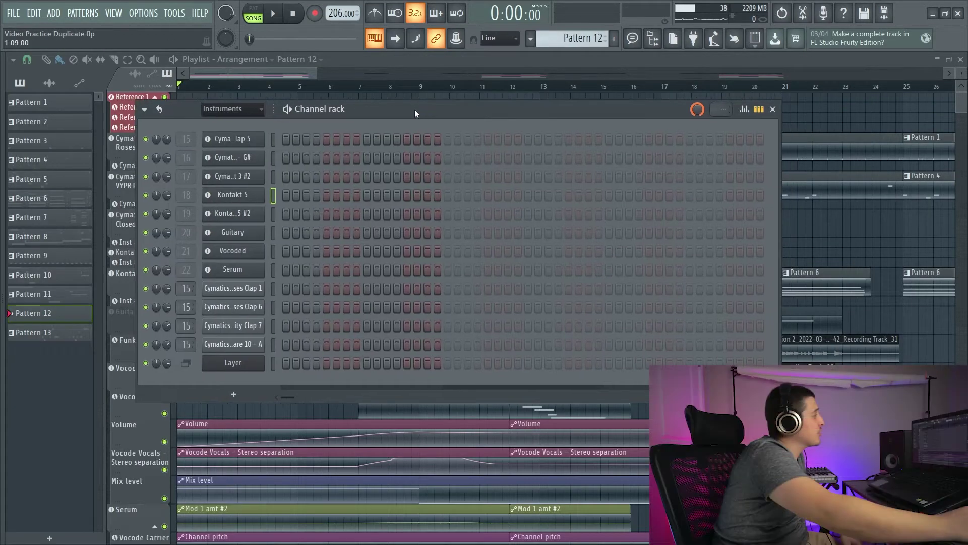
Open the Kontakt 5 channel's piano roll on Pattern 12
{"action": "left_click", "coordinate": [243, 196]}
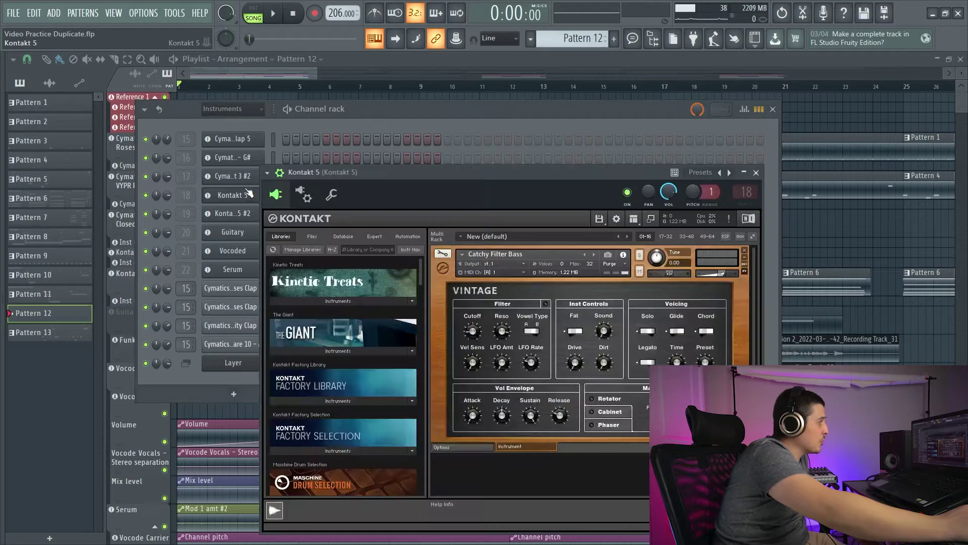
{"action": "left_click", "coordinate": [243, 195]}
{"action": "right_click", "coordinate": [242, 195]}
{"action": "left_click", "coordinate": [293, 195]}
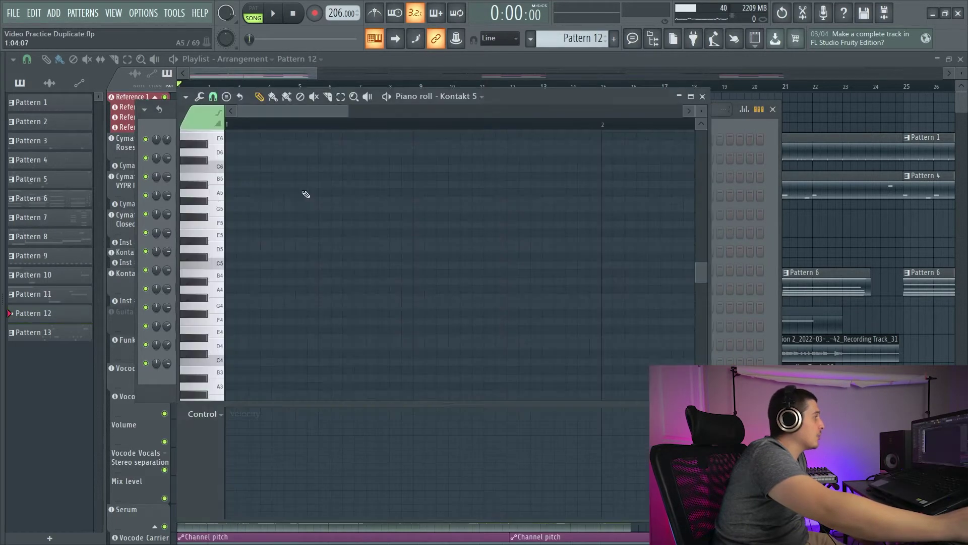
Drop the funk walk bass score into the piano roll, zoom out to all bars, and play it
{"action": "key", "text": "alt+F8"}
{"action": "left_click_drag", "start_coordinate": [50, 362], "coordinate": [407, 223]}
{"action": "left_click_drag", "start_coordinate": [712, 265], "coordinate": [713, 313]}
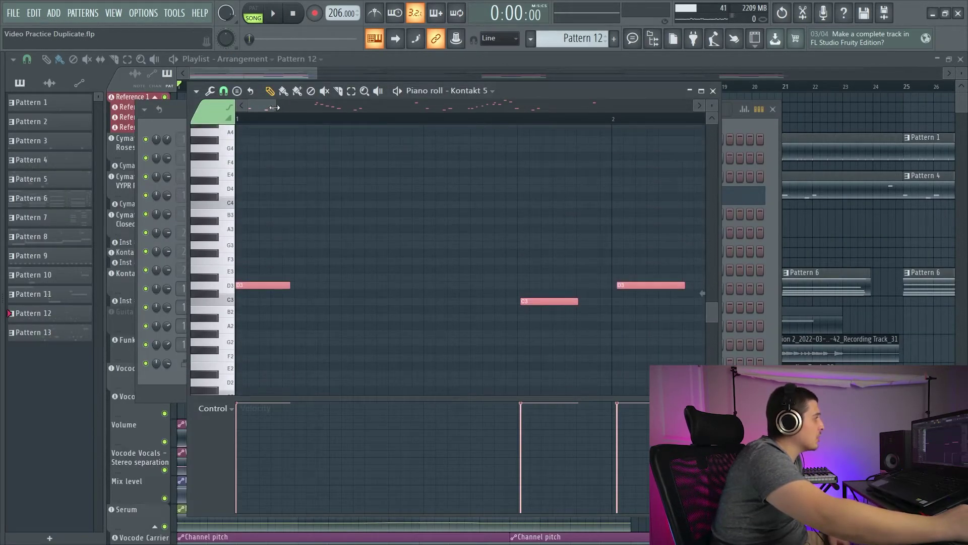
{"action": "left_click_drag", "start_coordinate": [274, 108], "coordinate": [619, 107]}
{"action": "left_click", "coordinate": [273, 14]}
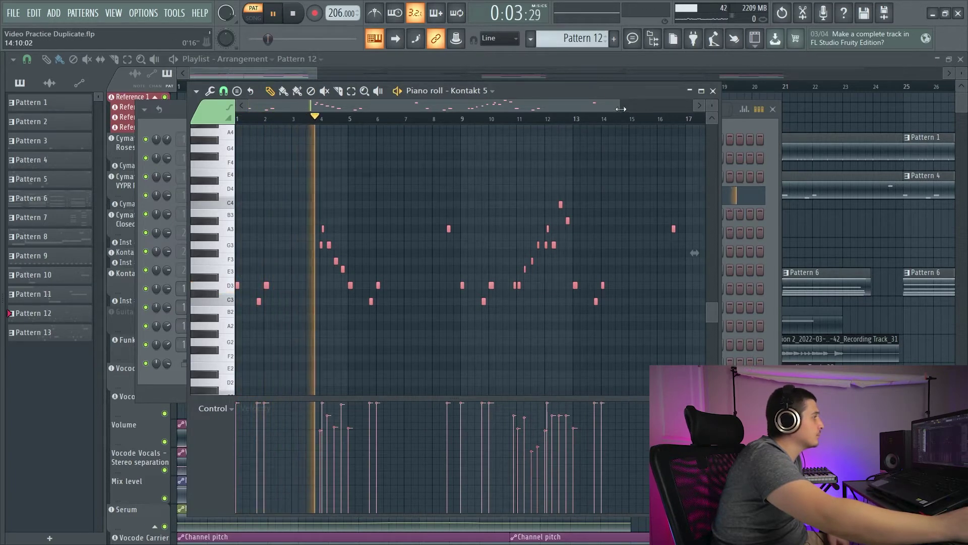
{"action": "left_click_drag", "start_coordinate": [620, 109], "coordinate": [555, 106]}
{"action": "key", "text": "space"}
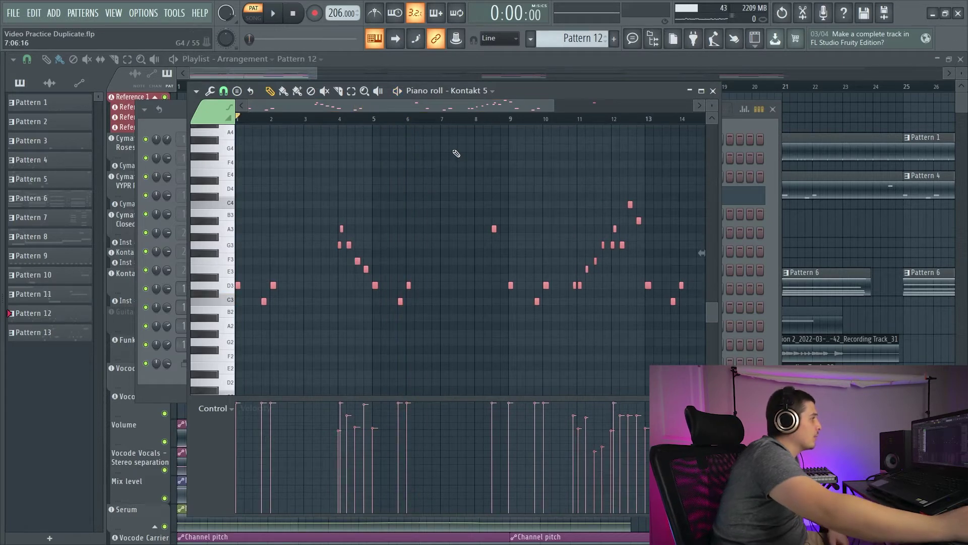
{"action": "left_click", "coordinate": [197, 91]}
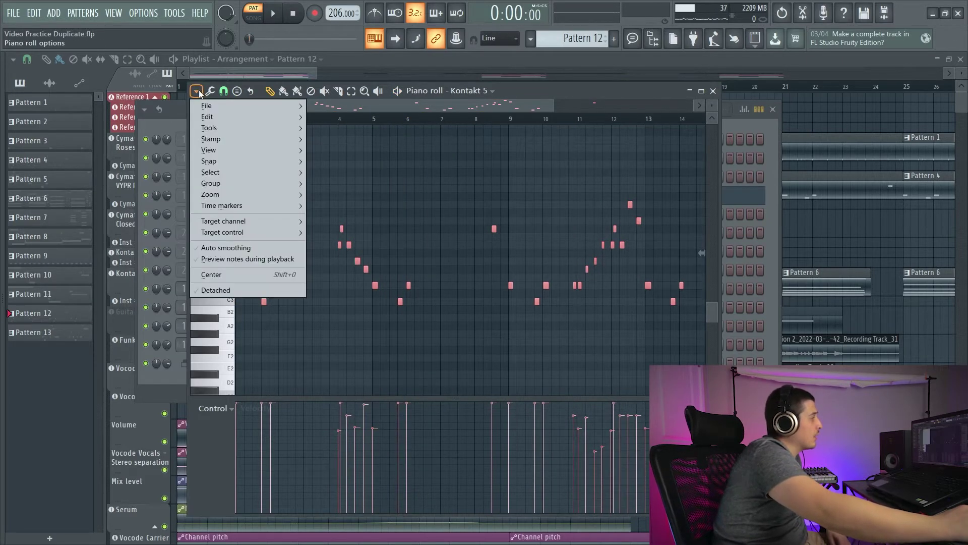
{"action": "mouse_move", "coordinate": [211, 109]}
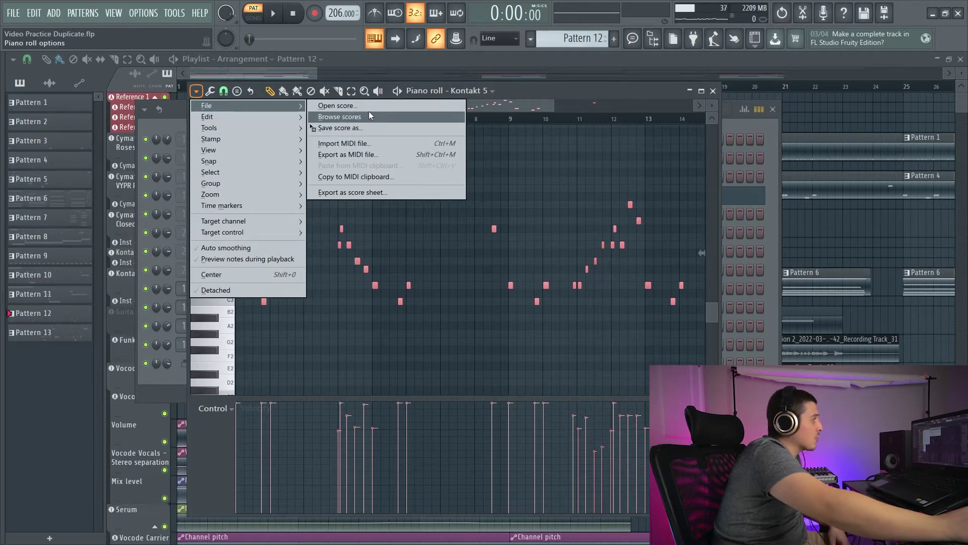
{"action": "left_click", "coordinate": [383, 154]}
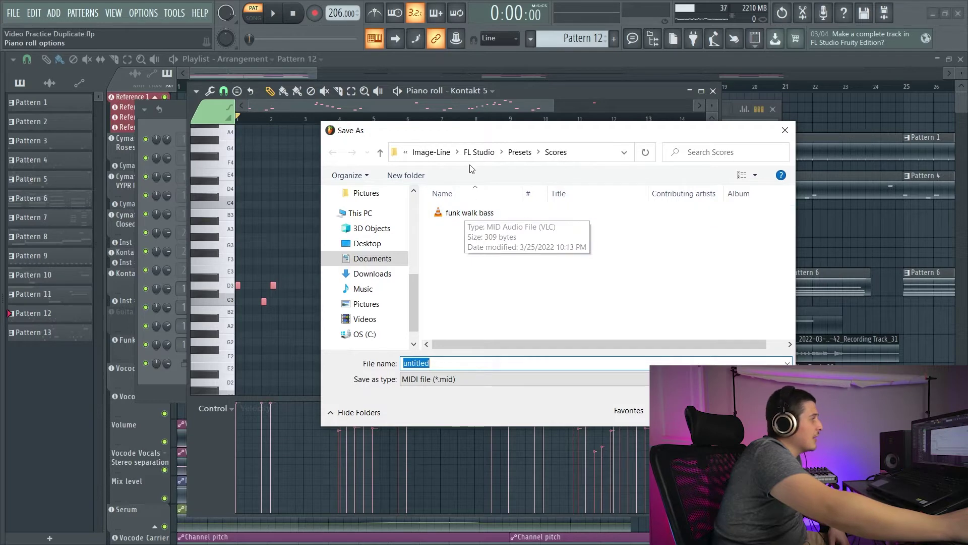
{"action": "left_click_drag", "start_coordinate": [481, 130], "coordinate": [352, 136]}
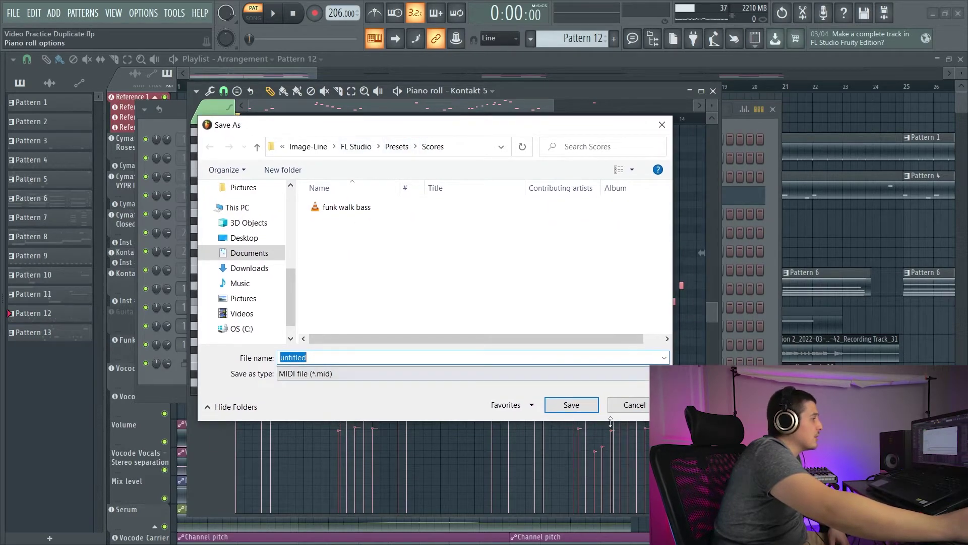
{"action": "left_click", "coordinate": [631, 405]}
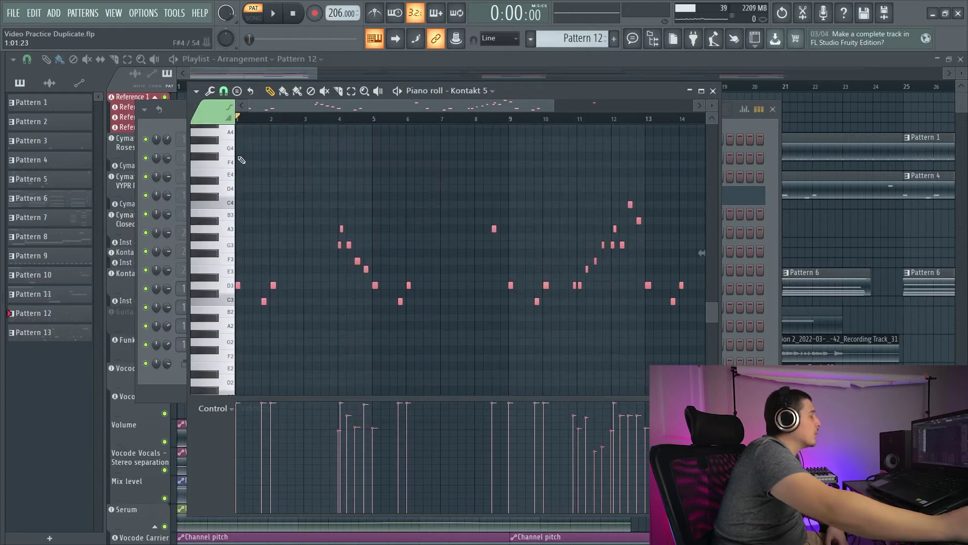
Turn on Show file extensions in the browser's display options
{"action": "mouse_move", "coordinate": [2, 164]}
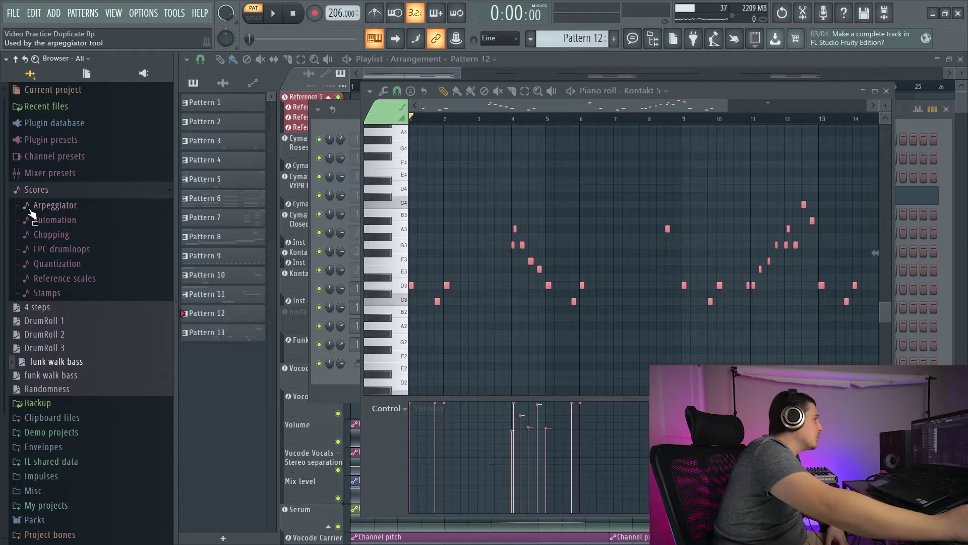
{"action": "left_click", "coordinate": [7, 60]}
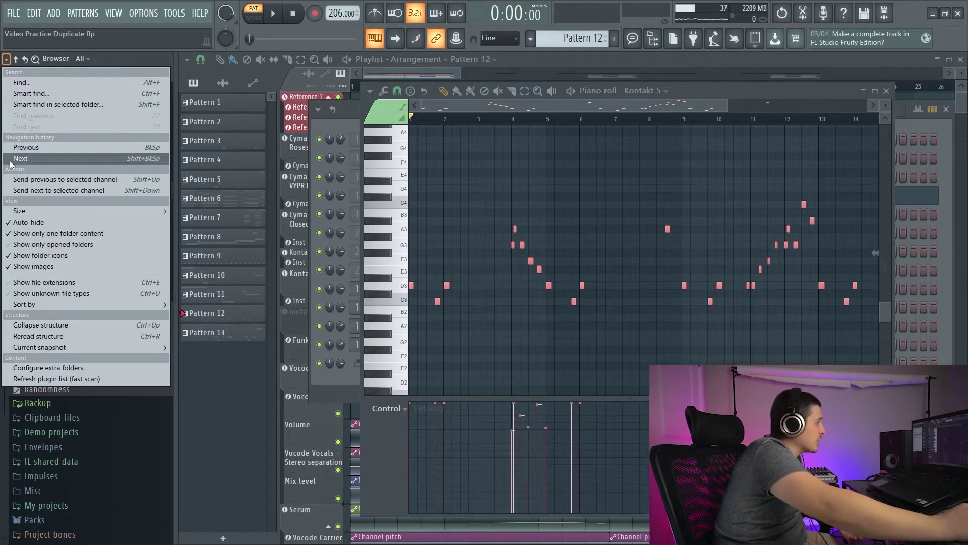
{"action": "left_click", "coordinate": [77, 283]}
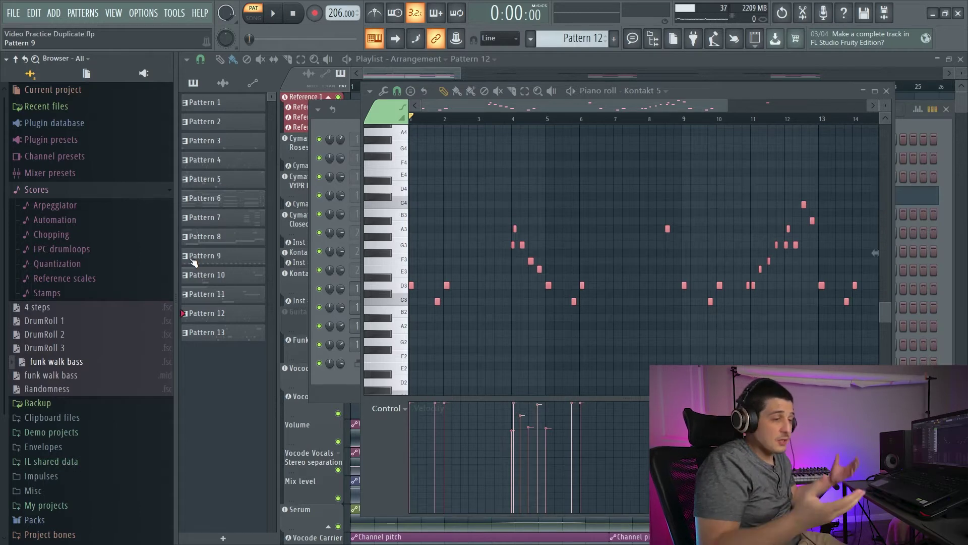
Open Import MIDI file from the piano roll's options menu, then close it without importing
{"action": "key", "text": "alt+F8"}
{"action": "left_click", "coordinate": [197, 91]}
{"action": "mouse_move", "coordinate": [250, 106]}
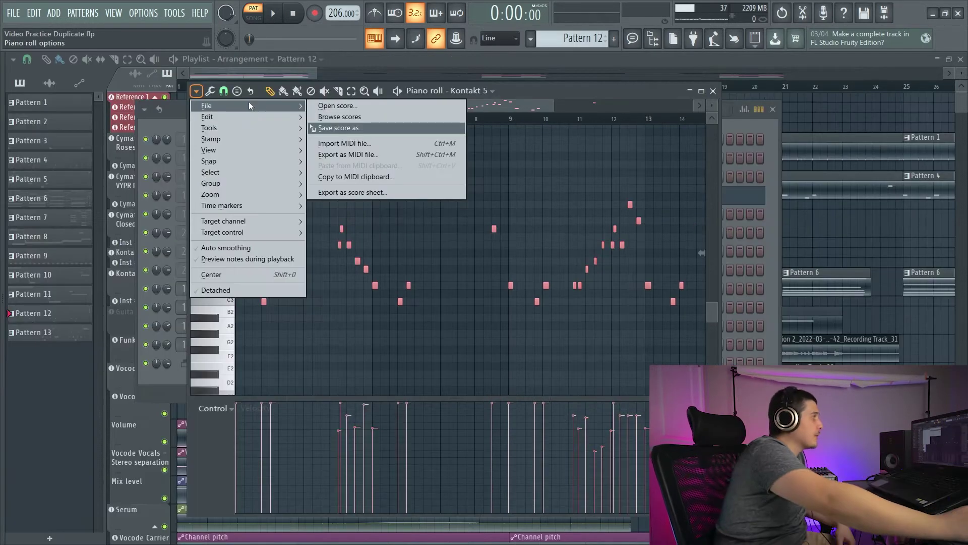
{"action": "left_click", "coordinate": [374, 143]}
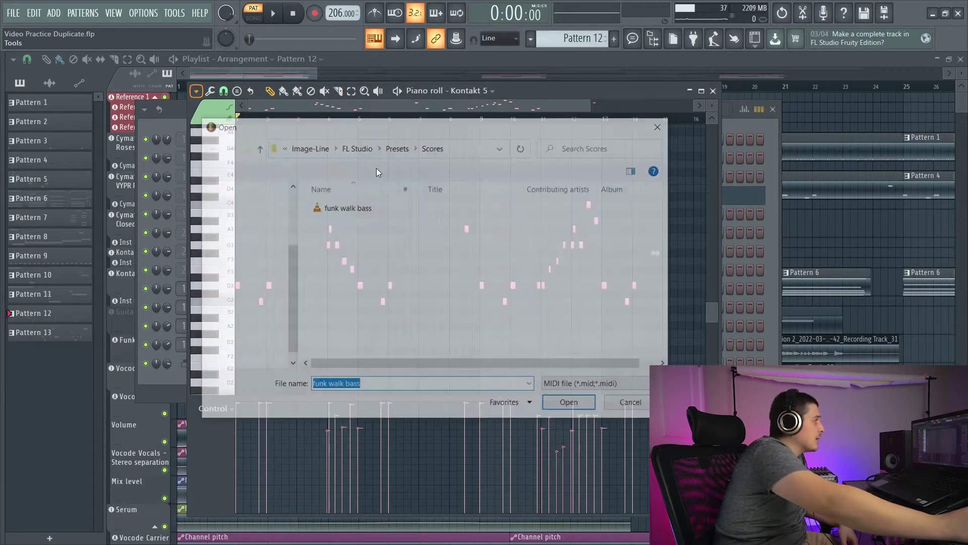
{"action": "left_click", "coordinate": [663, 125]}
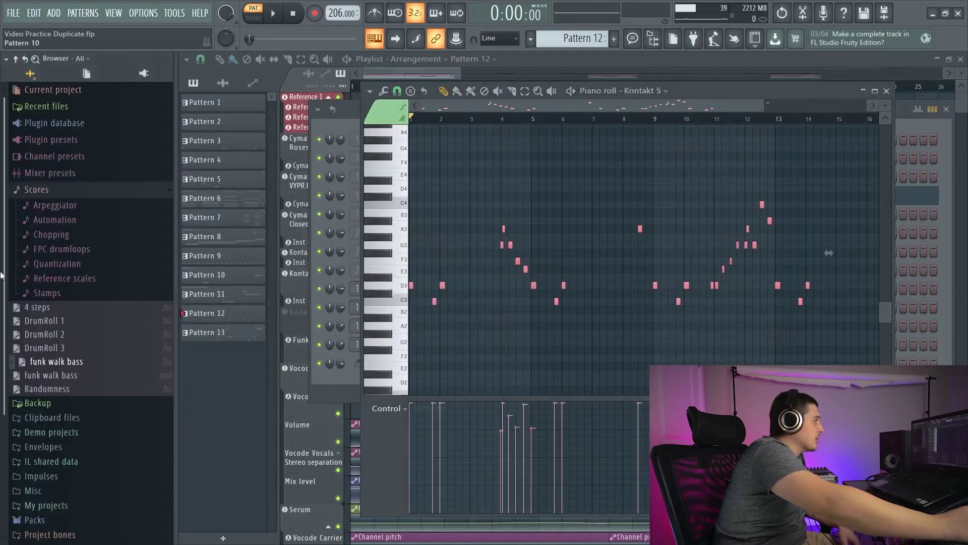
Select the funk walk bass file in the browser
{"action": "key", "text": "alt+F8"}
{"action": "left_click", "coordinate": [64, 378]}
{"action": "key", "text": "alt+F8"}
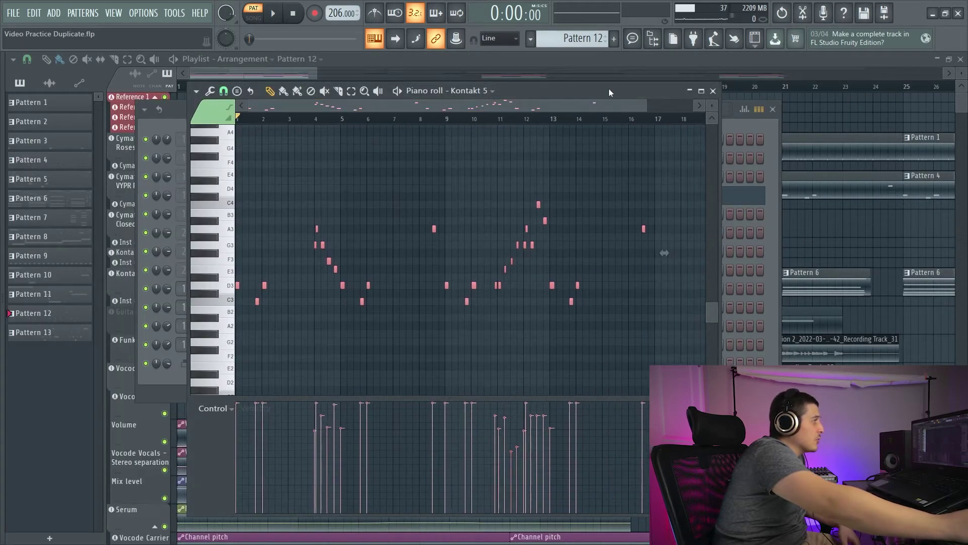
Delete all notes from the Kontakt 5 pattern, then drop funk walk bass.mid onto Kontakt 5
{"action": "key", "text": "ctrl+a"}
{"action": "key", "text": "Delete"}
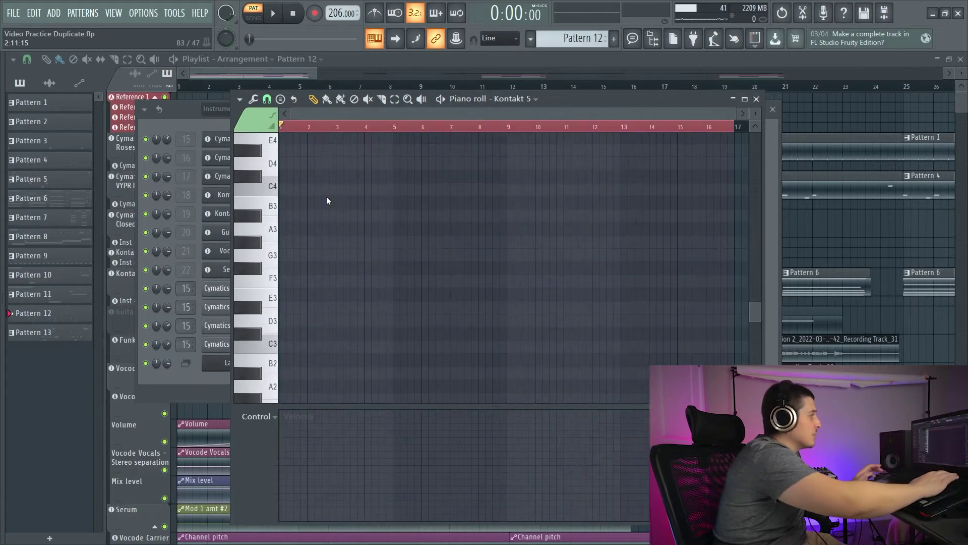
{"action": "left_click", "coordinate": [756, 99]}
{"action": "key", "text": "alt+F8"}
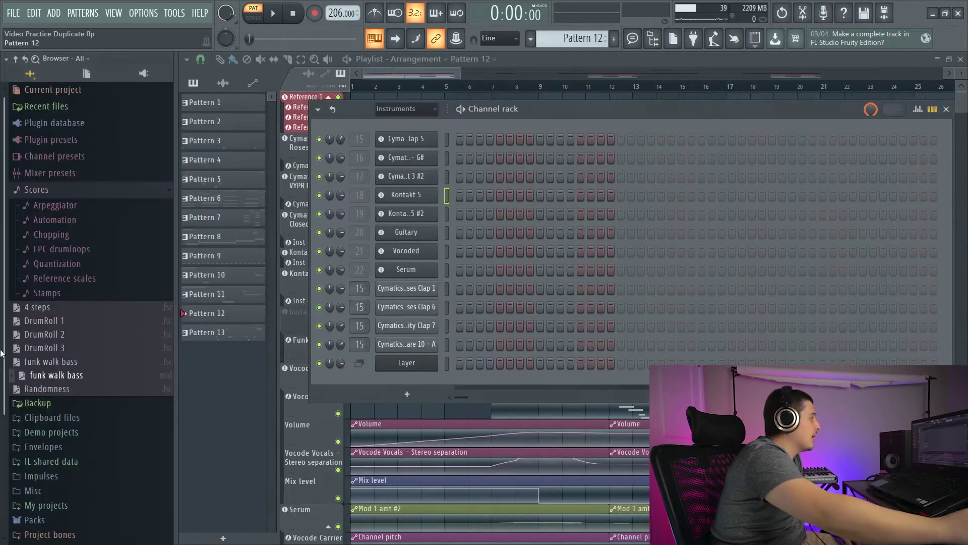
{"action": "left_click_drag", "start_coordinate": [43, 371], "coordinate": [295, 206]}
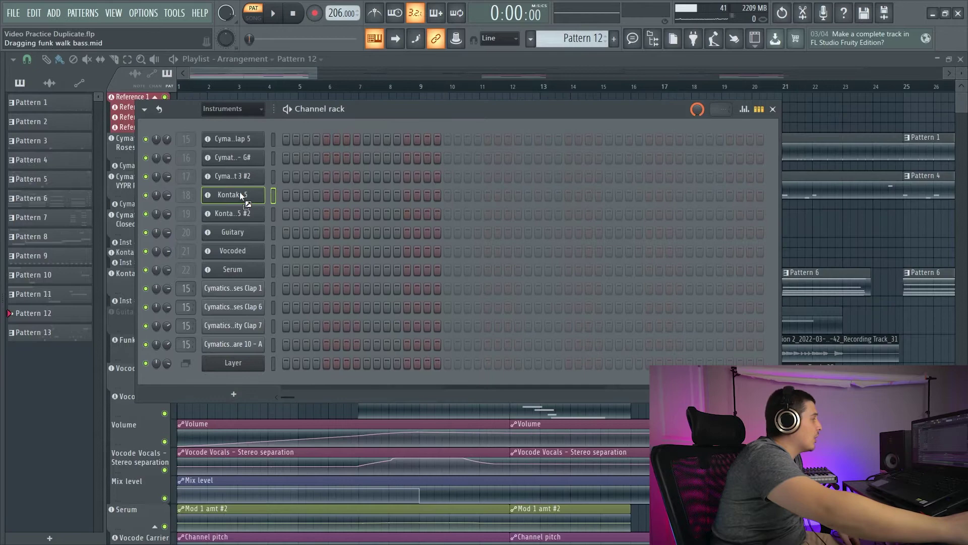
{"action": "left_click_drag", "start_coordinate": [240, 193], "coordinate": [241, 195]}
Add funk walk bass as its own channel, view its settings, then undo the new channel
{"action": "mouse_move", "coordinate": [3, 378]}
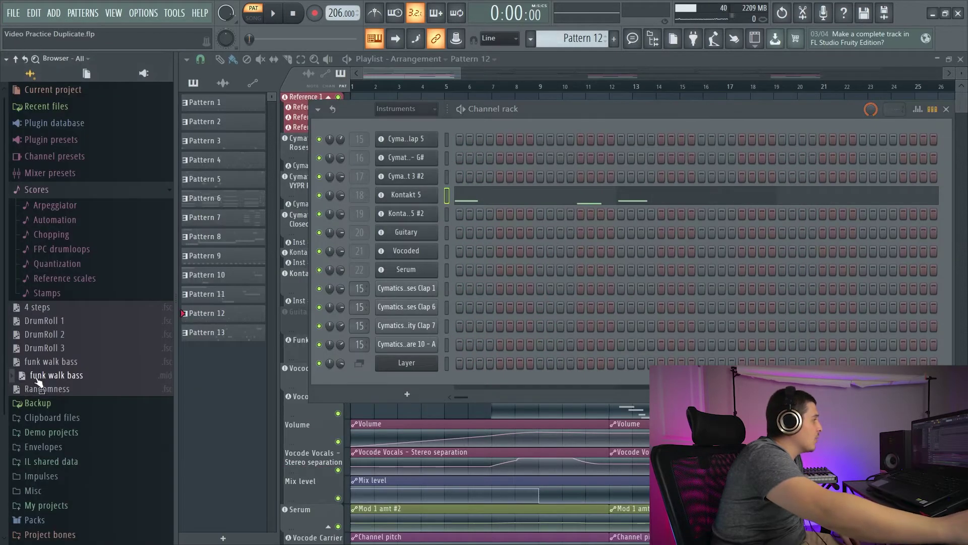
{"action": "left_click_drag", "start_coordinate": [41, 380], "coordinate": [246, 382]}
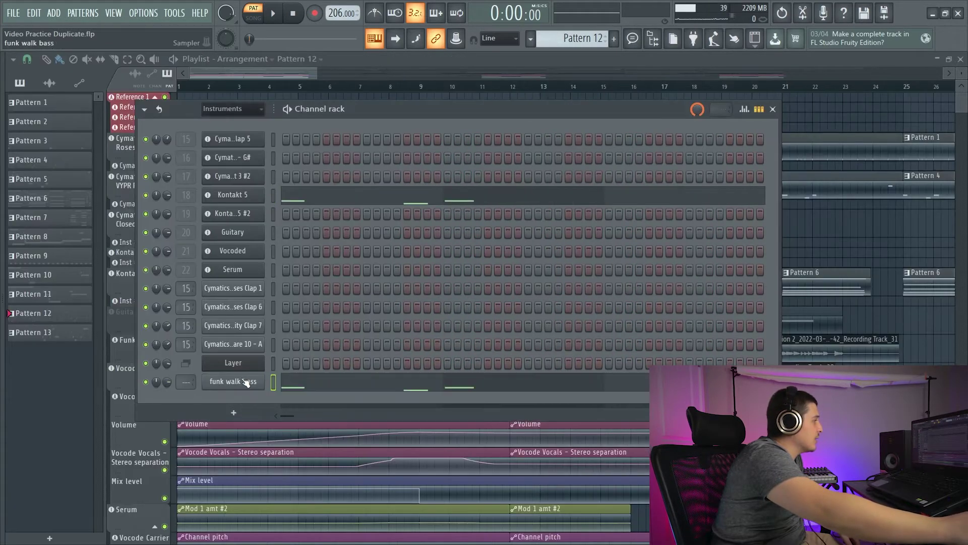
{"action": "left_click", "coordinate": [247, 382]}
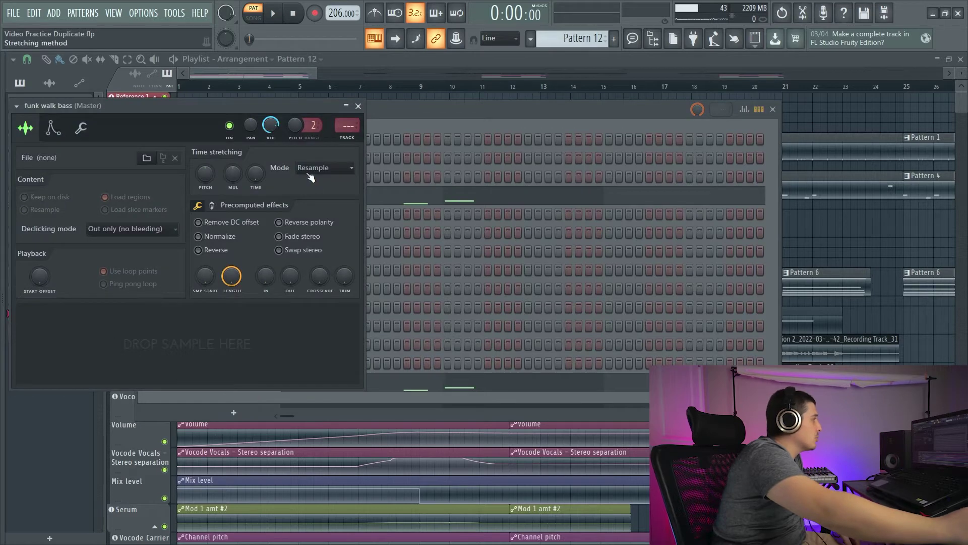
{"action": "left_click", "coordinate": [359, 105]}
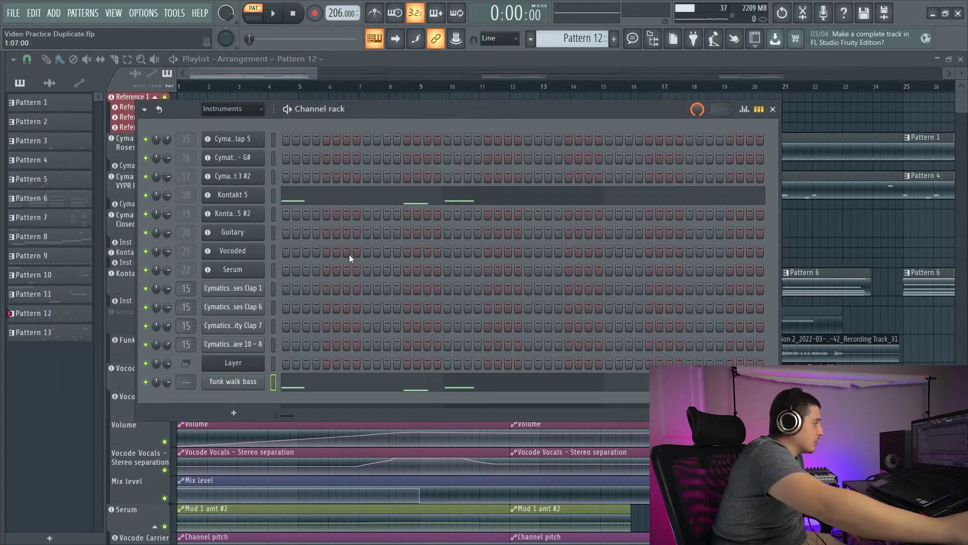
{"action": "key", "text": "ctrl+z"}
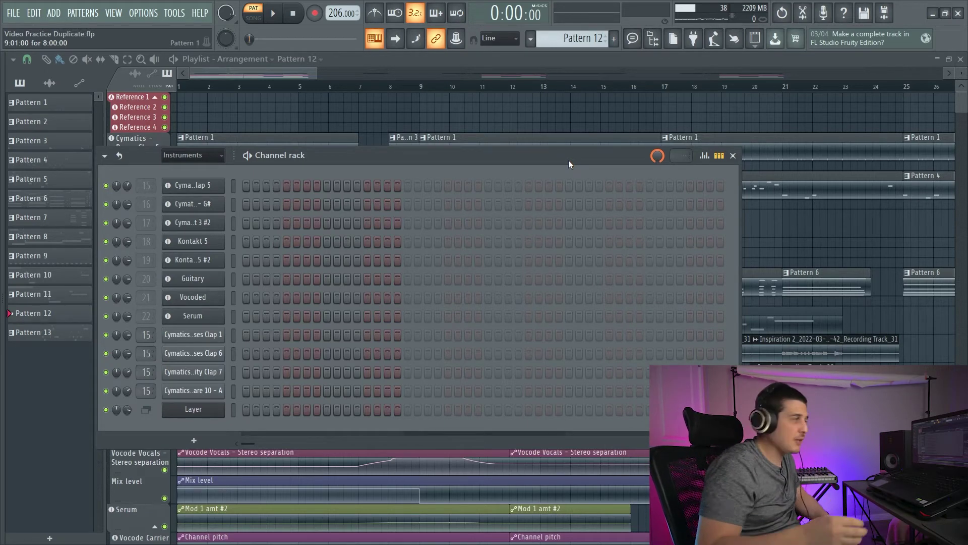
Move the channel rack aside and save a new version of Video Practice Duplicate
{"action": "left_click_drag", "start_coordinate": [567, 159], "coordinate": [561, 107]}
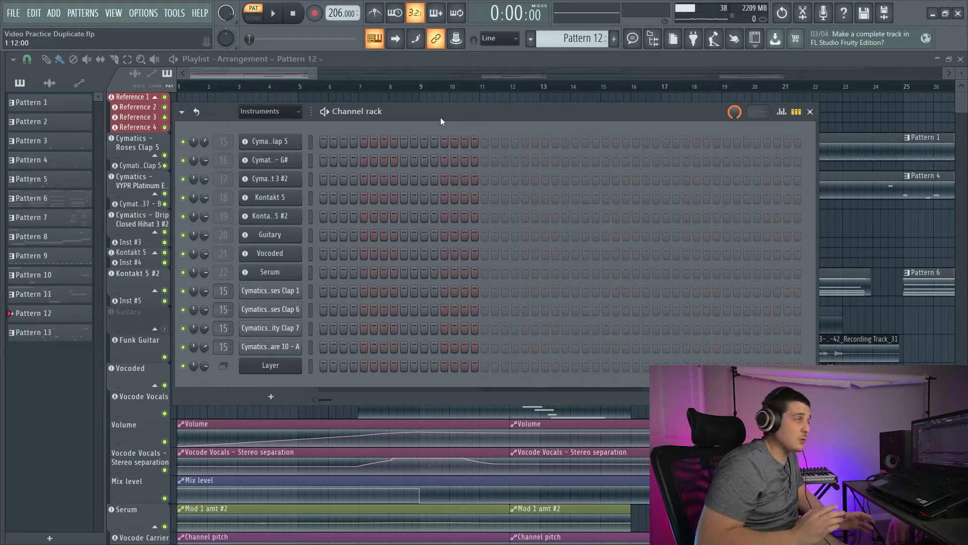
{"action": "left_click", "coordinate": [13, 13]}
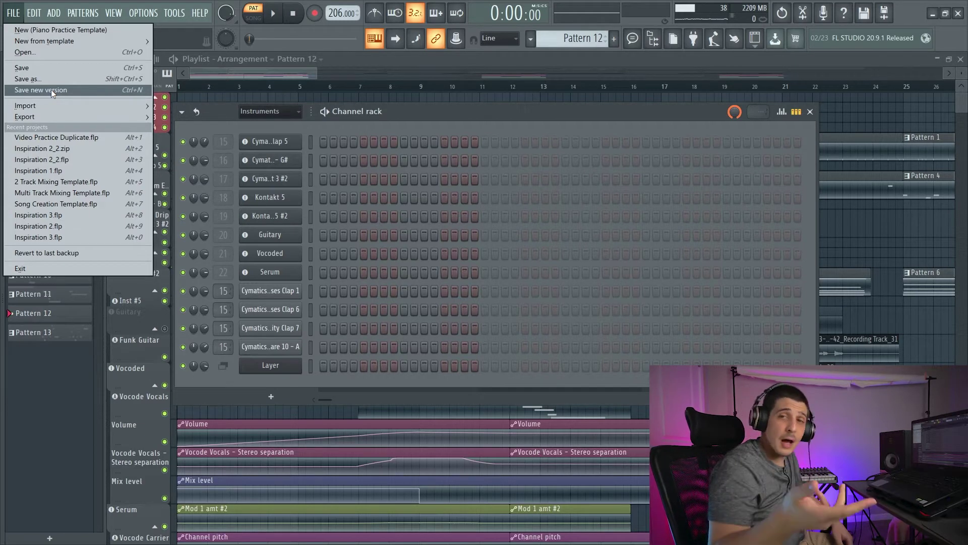
{"action": "left_click", "coordinate": [52, 91]}
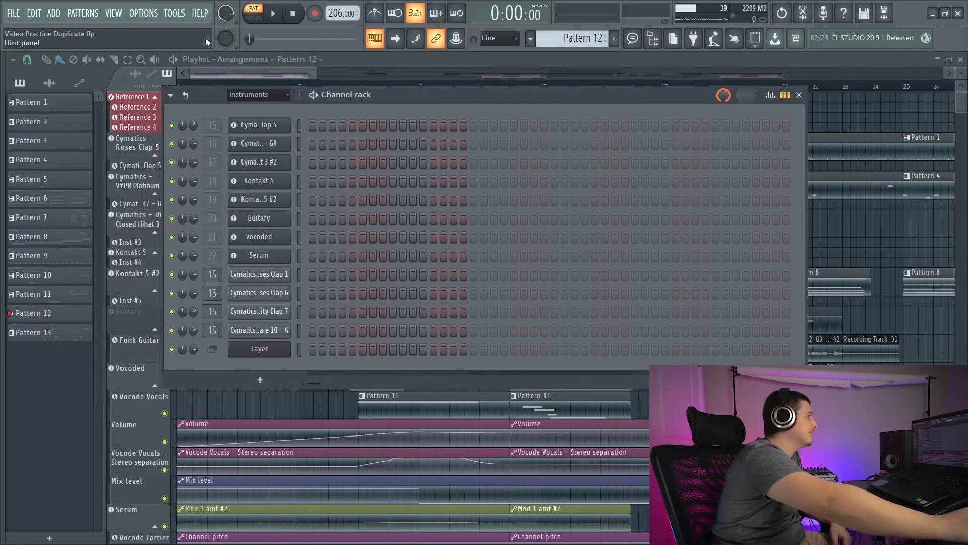
Bring up the Tools Macros list showing Prepare for MIDI export
{"action": "left_click", "coordinate": [175, 12]}
{"action": "mouse_move", "coordinate": [205, 54]}
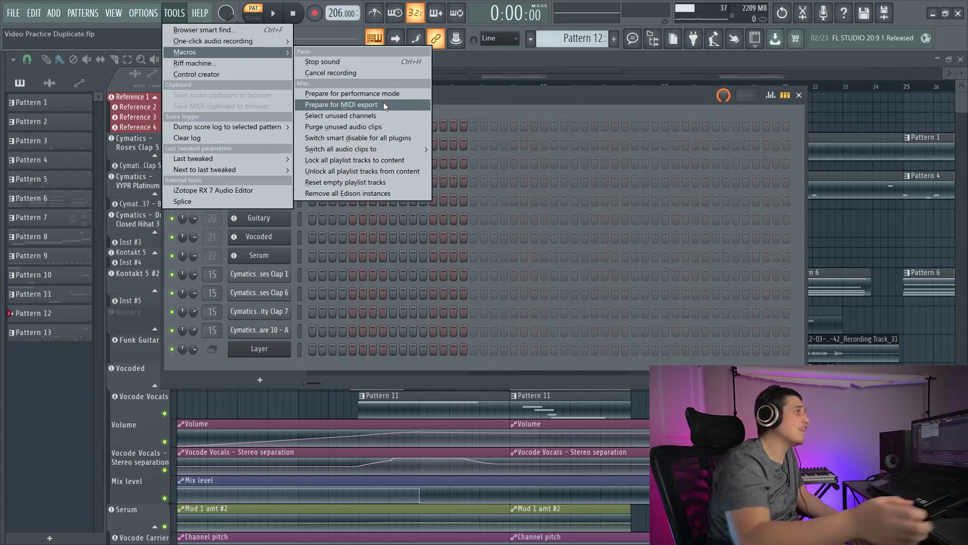
Run and confirm Prepare for MIDI export, close plugin windows, and show All channels on Pattern 1
{"action": "left_click", "coordinate": [375, 107]}
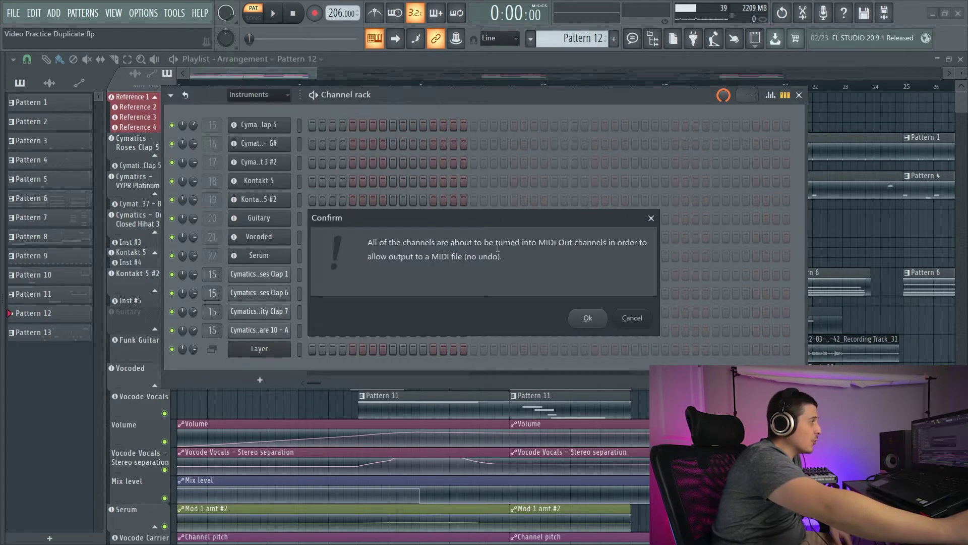
{"action": "left_click", "coordinate": [588, 319]}
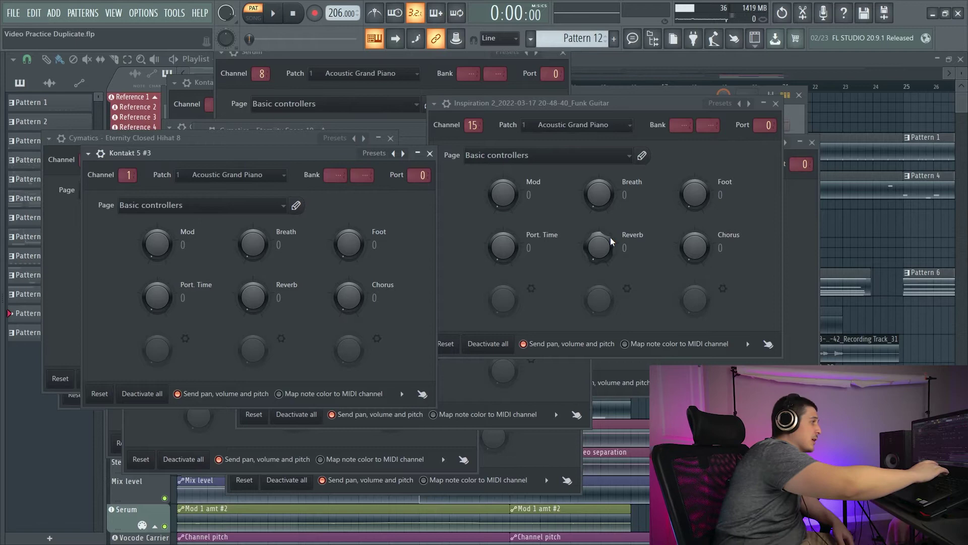
{"action": "key", "text": "F12"}
{"action": "key", "text": "F6"}
{"action": "left_click", "coordinate": [239, 110]}
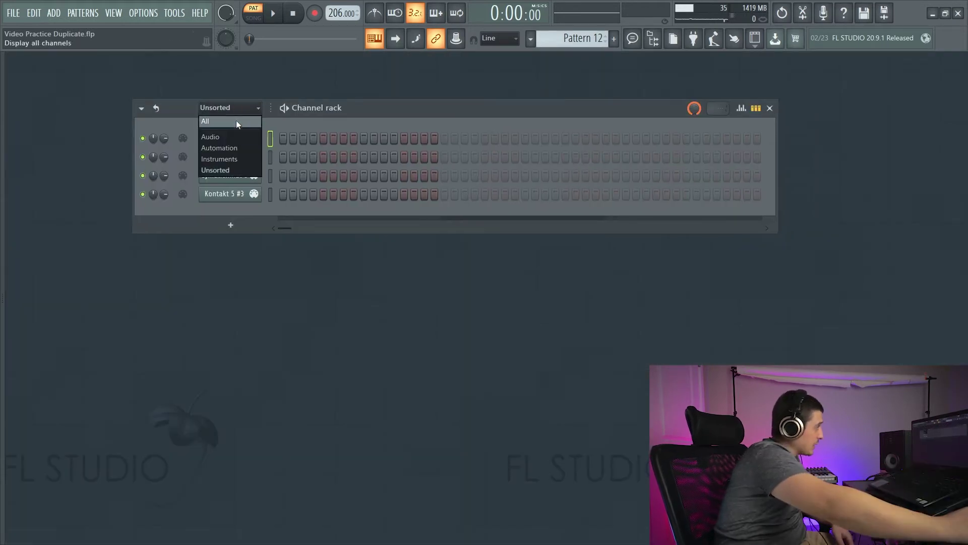
{"action": "left_click", "coordinate": [233, 121]}
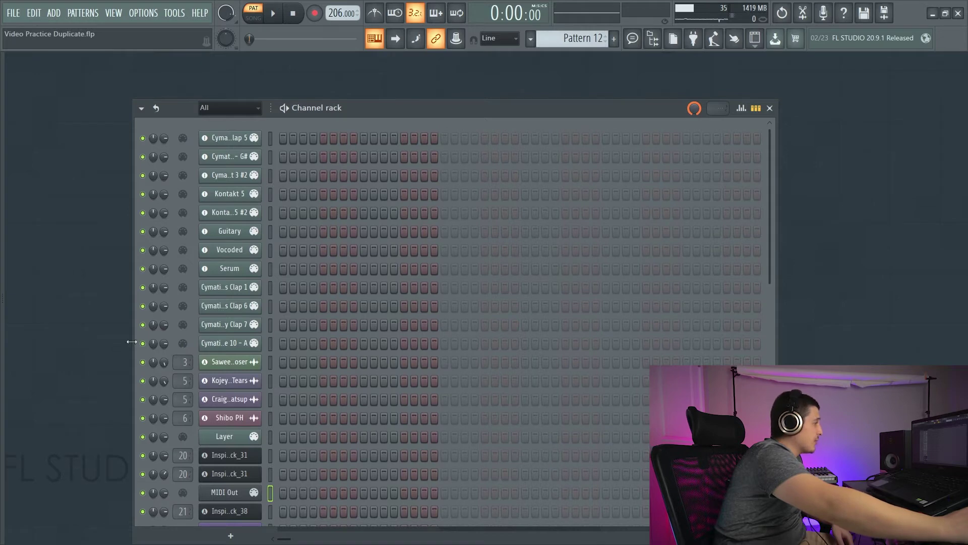
{"action": "key", "text": "KP_5"}
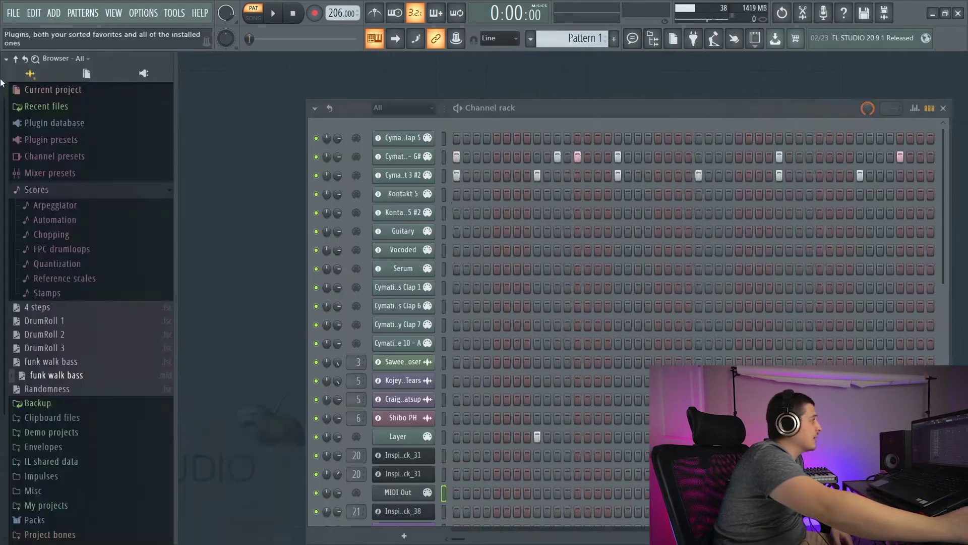
Export the project as a MIDI file named Video Practice Duplicate
{"action": "key", "text": "alt+F8"}
{"action": "left_click", "coordinate": [13, 12]}
{"action": "mouse_move", "coordinate": [35, 114]}
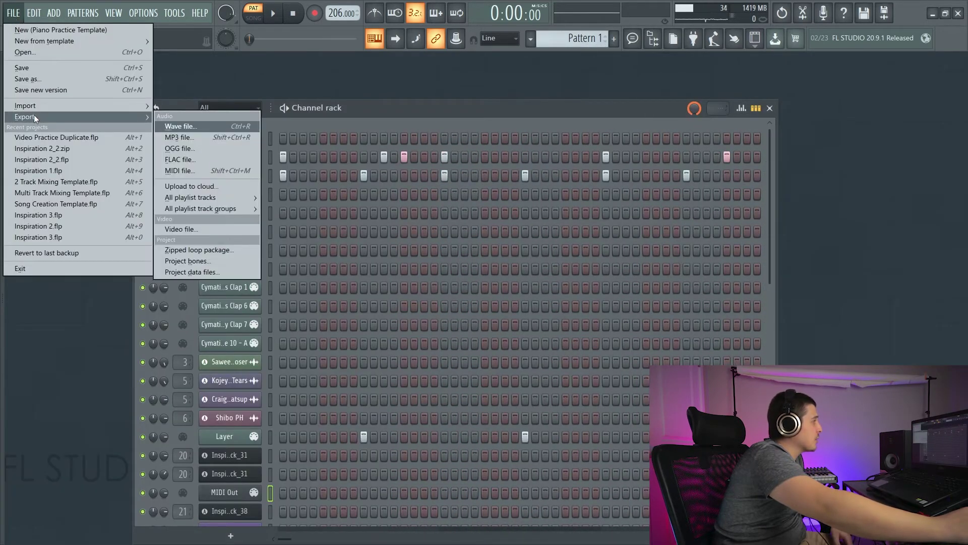
{"action": "left_click", "coordinate": [212, 171]}
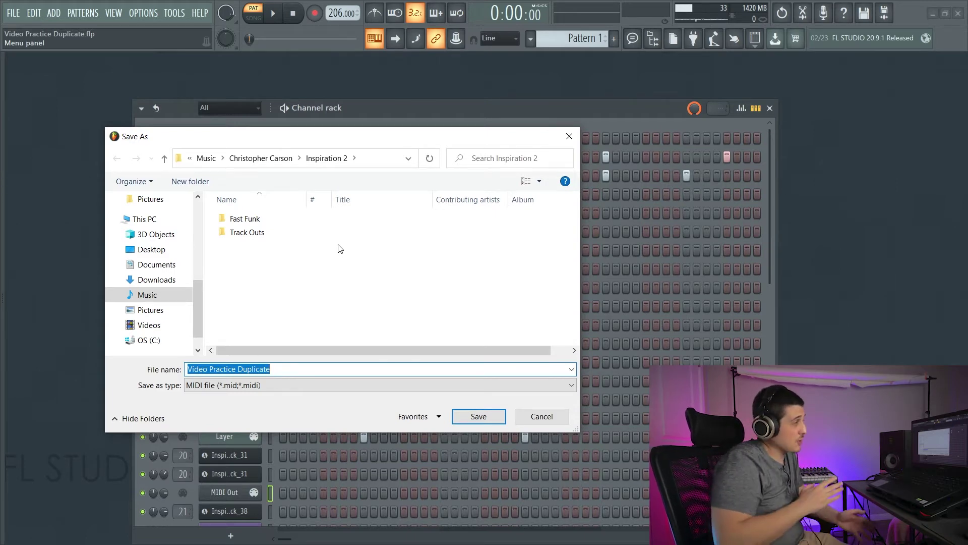
{"action": "left_click", "coordinate": [482, 417]}
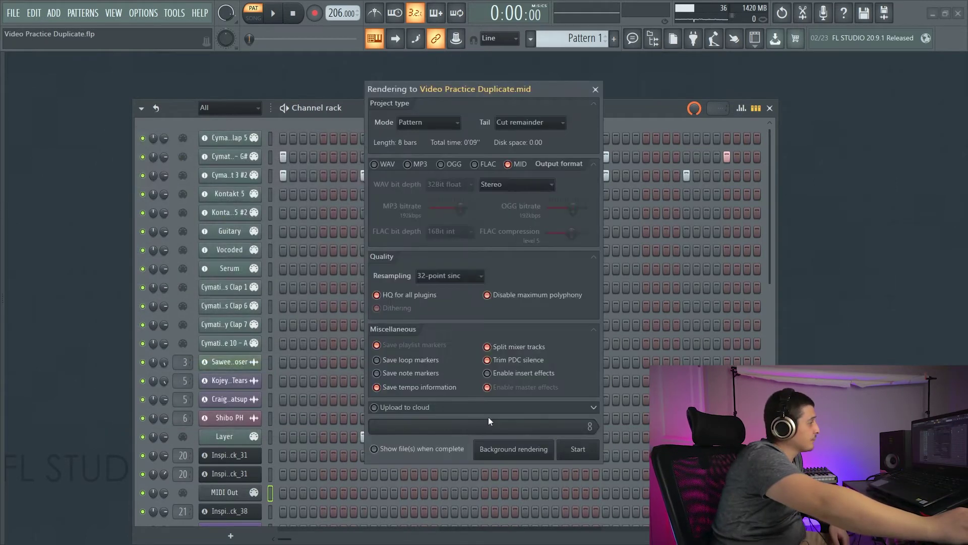
Enable insert effects, set render Mode to Full song, and start rendering
{"action": "left_click_drag", "start_coordinate": [497, 87], "coordinate": [469, 119]}
{"action": "left_click", "coordinate": [306, 391]}
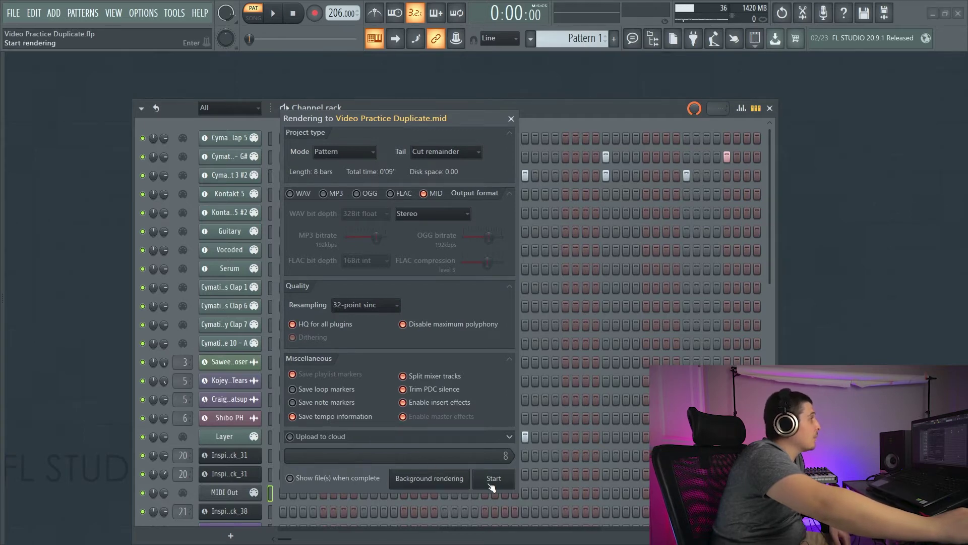
{"action": "left_click", "coordinate": [359, 151]}
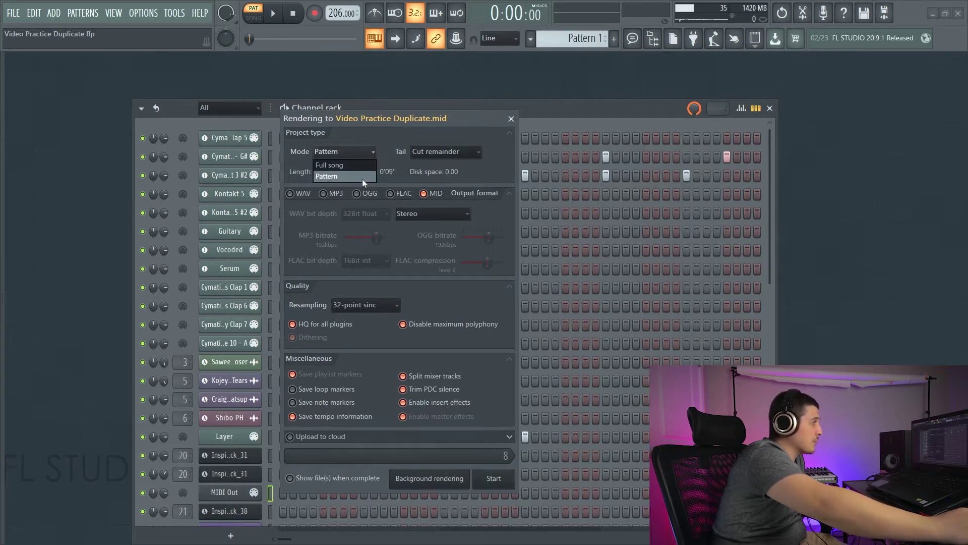
{"action": "left_click", "coordinate": [360, 151]}
{"action": "scroll", "coordinate": [365, 156], "scroll_direction": "up", "scroll_amount": 1}
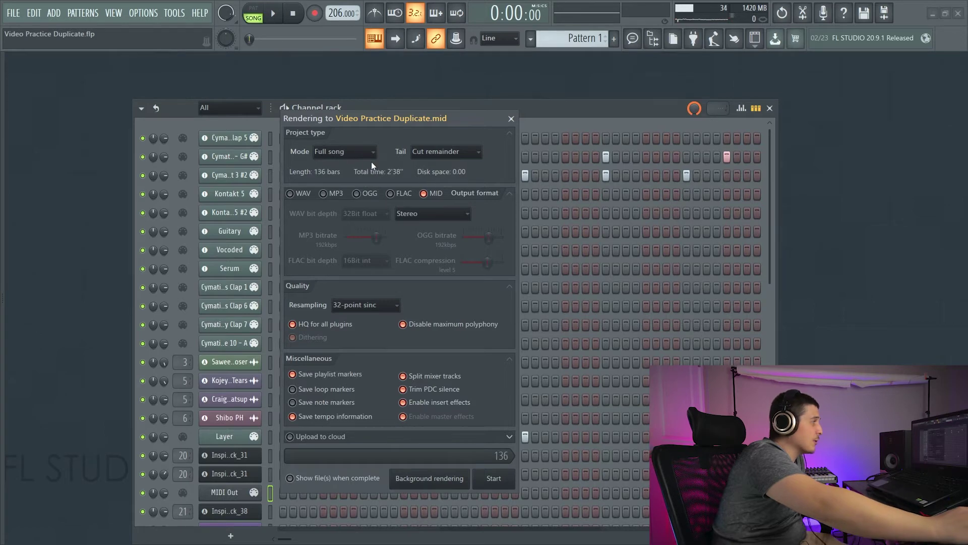
{"action": "left_click", "coordinate": [502, 483]}
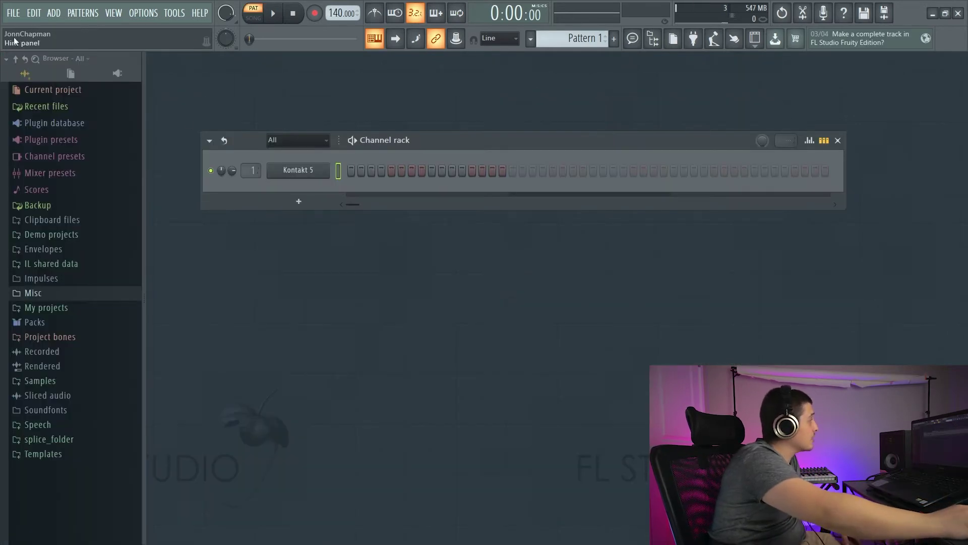
Import the Video Practice Duplicate MIDI file into the new project
{"action": "left_click", "coordinate": [13, 14]}
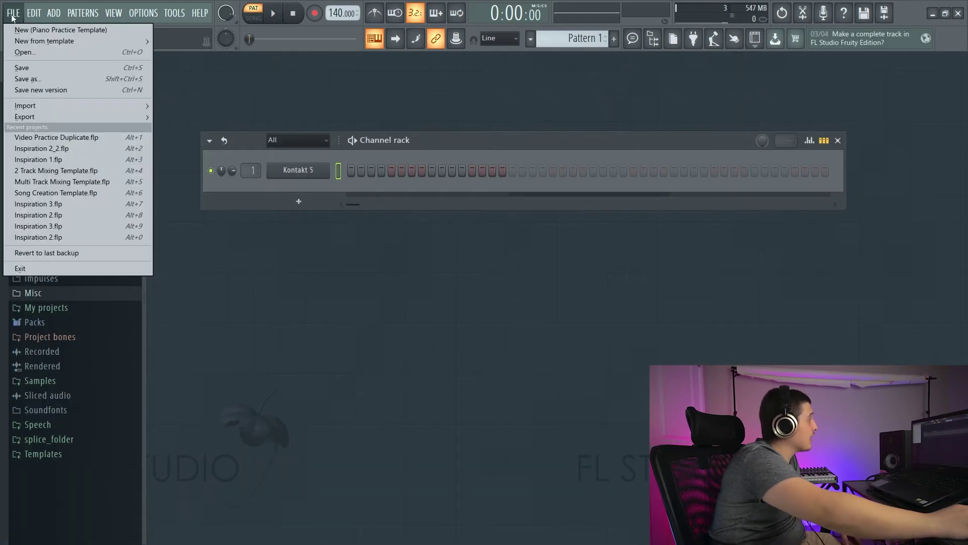
{"action": "mouse_move", "coordinate": [101, 105]}
{"action": "left_click", "coordinate": [179, 105]}
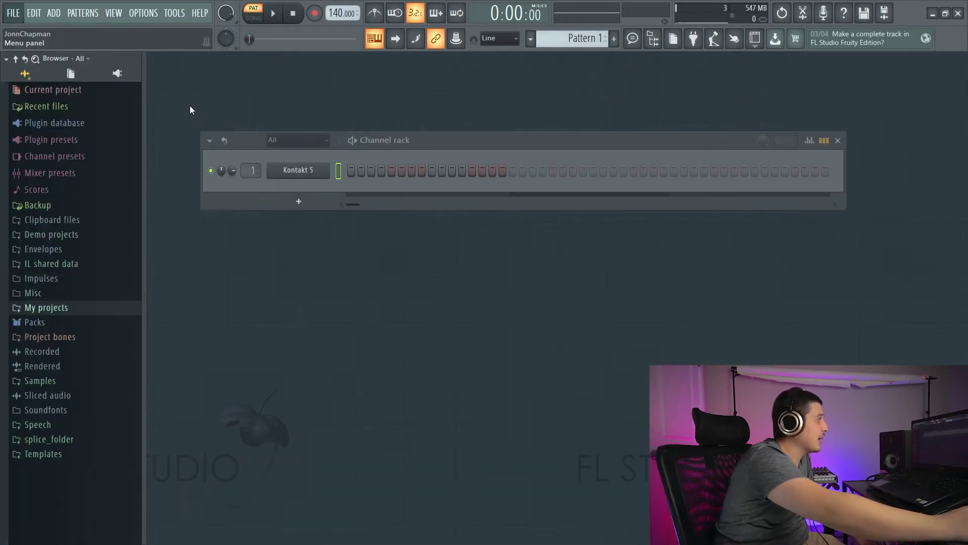
{"action": "left_click", "coordinate": [311, 227]}
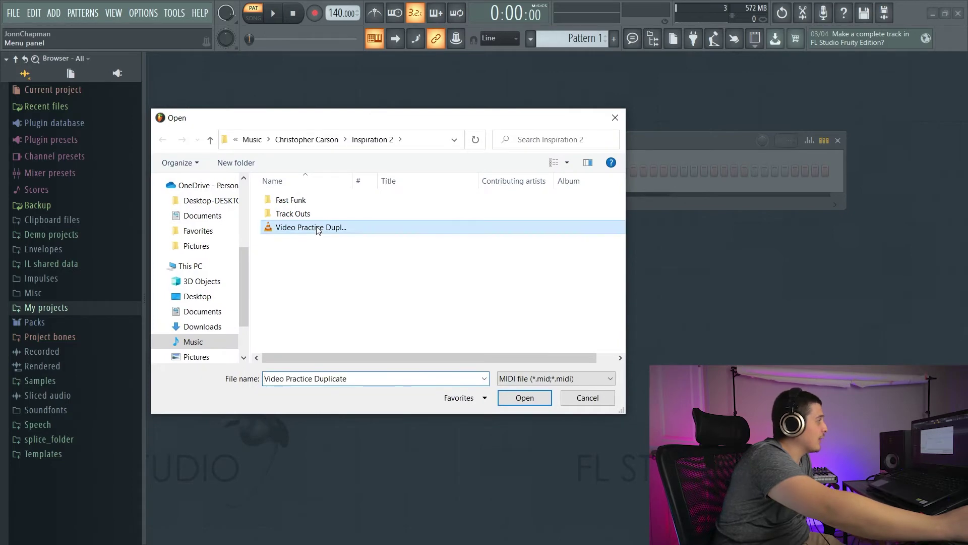
{"action": "left_click", "coordinate": [524, 398]}
Keep all tracks selected in the import options and accept the import at 206 BPM
{"action": "left_click_drag", "start_coordinate": [424, 191], "coordinate": [338, 194]}
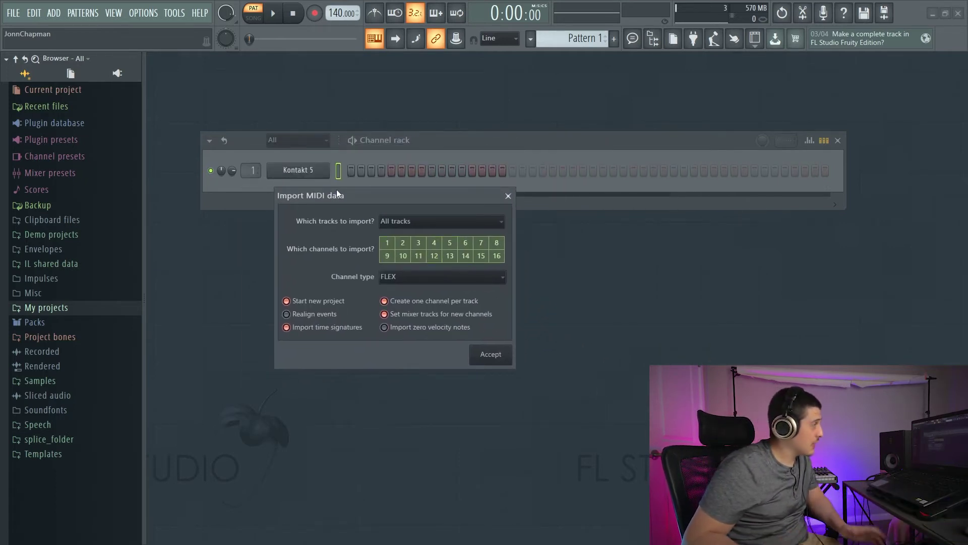
{"action": "left_click_drag", "start_coordinate": [337, 190], "coordinate": [362, 202]}
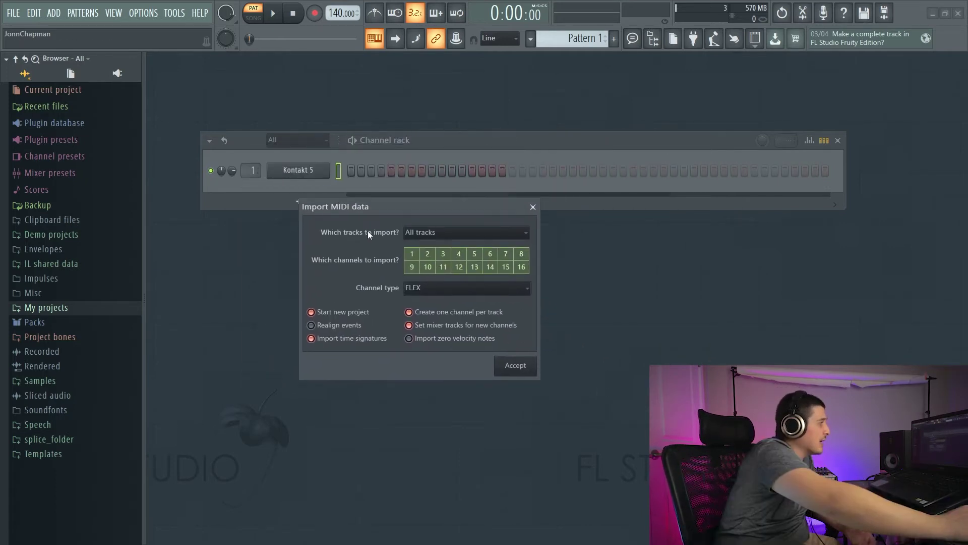
{"action": "left_click", "coordinate": [435, 233]}
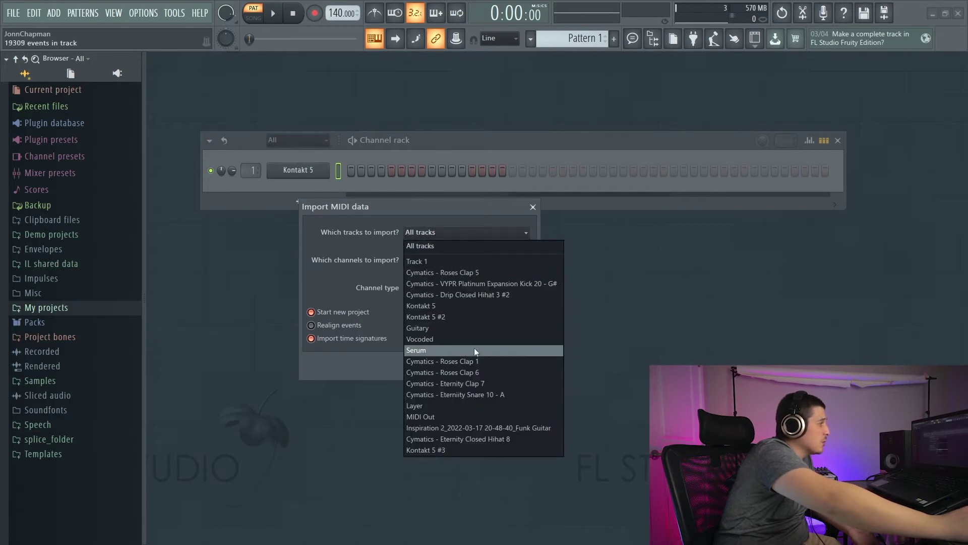
{"action": "left_click", "coordinate": [420, 246]}
{"action": "left_click_drag", "start_coordinate": [390, 211], "coordinate": [348, 227]}
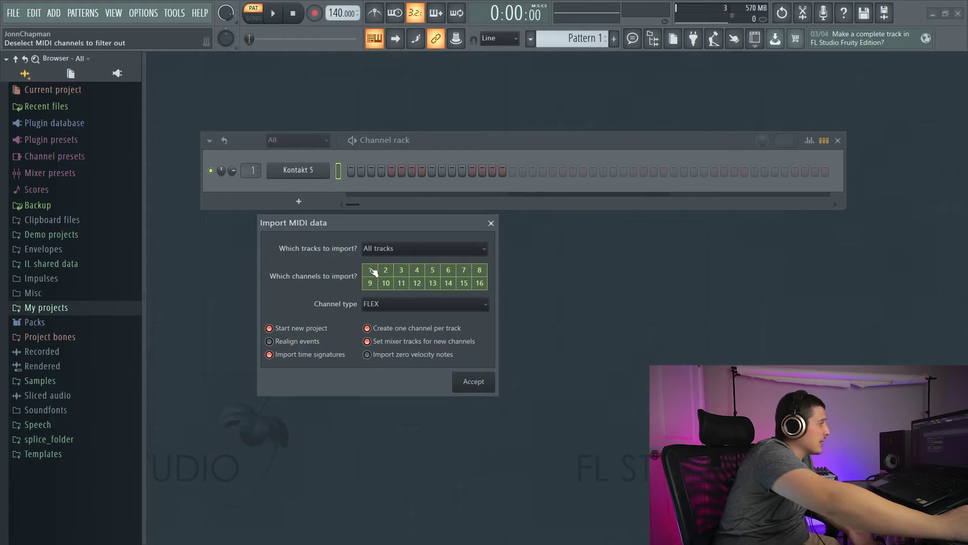
{"action": "left_click", "coordinate": [483, 382]}
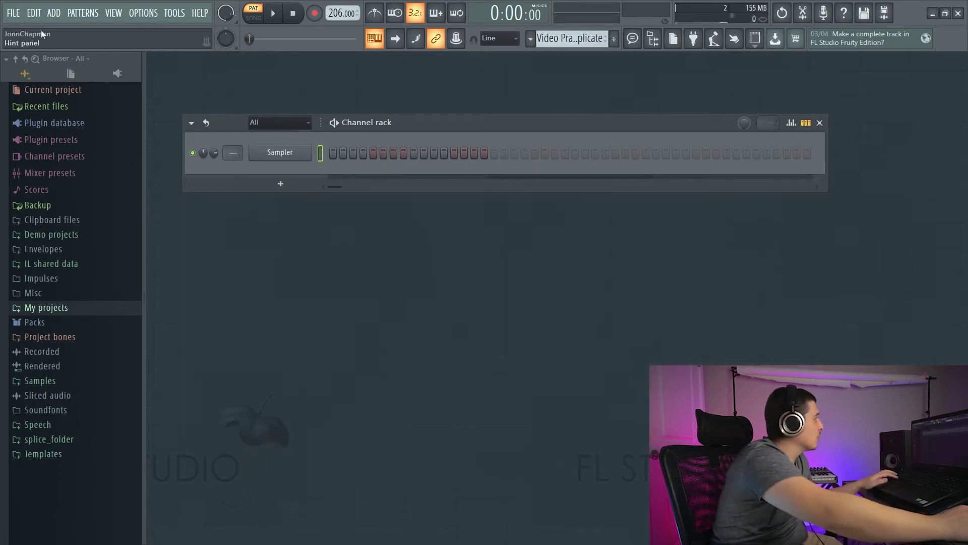
Re-import the MIDI file with only channels 1–3, then select those three channels in the rack
{"action": "left_click", "coordinate": [14, 13]}
{"action": "mouse_move", "coordinate": [50, 119]}
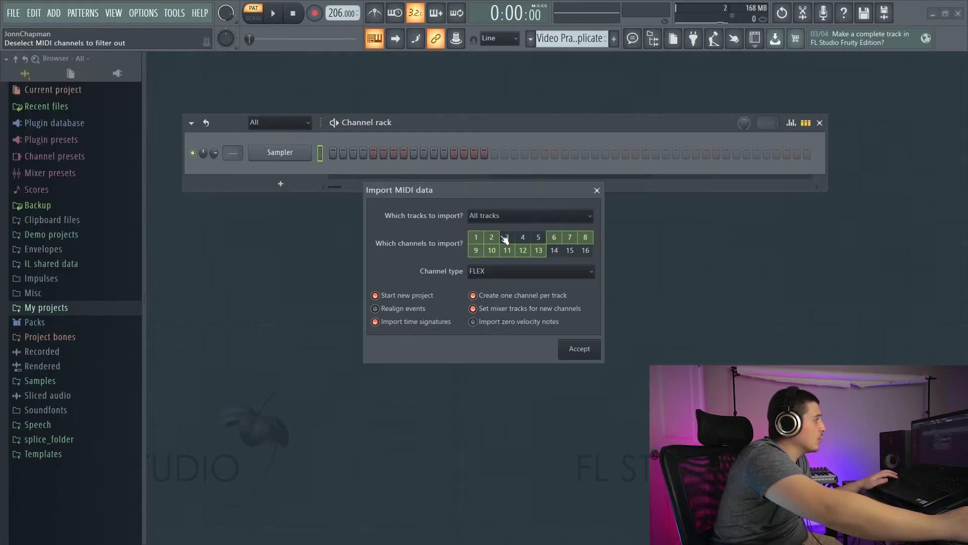
{"action": "mouse_move", "coordinate": [504, 238]}
{"action": "left_mouse_down"}
{"action": "mouse_move", "coordinate": [568, 251]}
{"action": "mouse_move", "coordinate": [477, 251]}
{"action": "mouse_move", "coordinate": [491, 237]}
{"action": "left_mouse_up"}
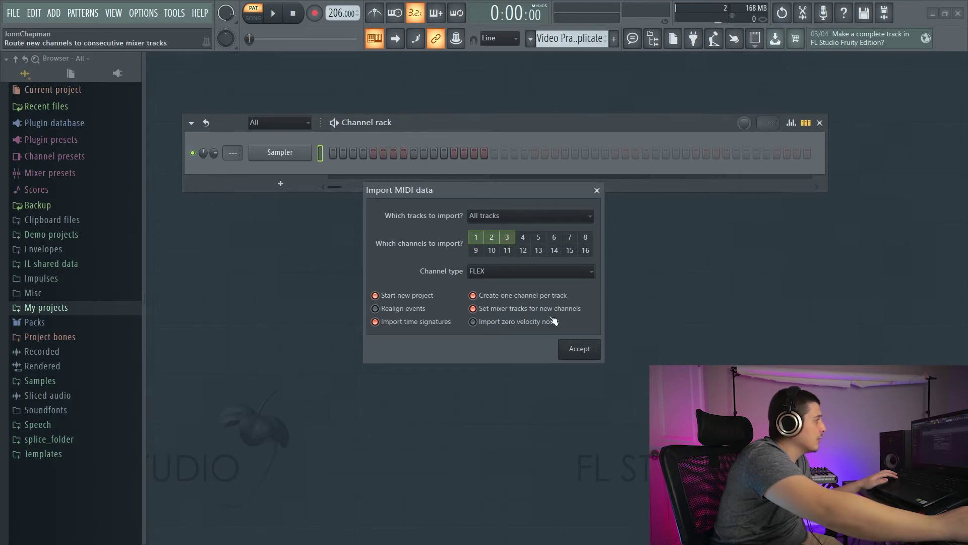
{"action": "left_click", "coordinate": [585, 349]}
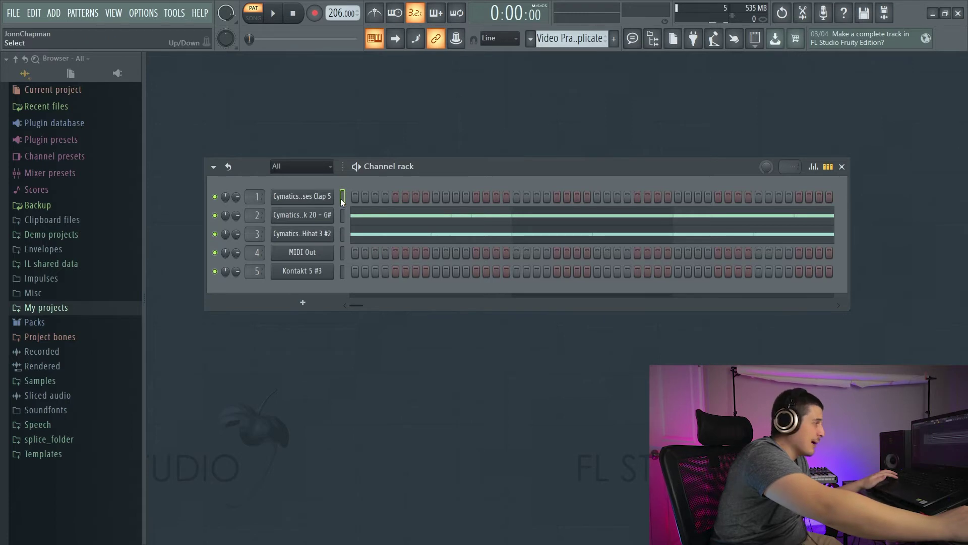
{"action": "left_click_drag", "start_coordinate": [342, 200], "coordinate": [345, 252]}
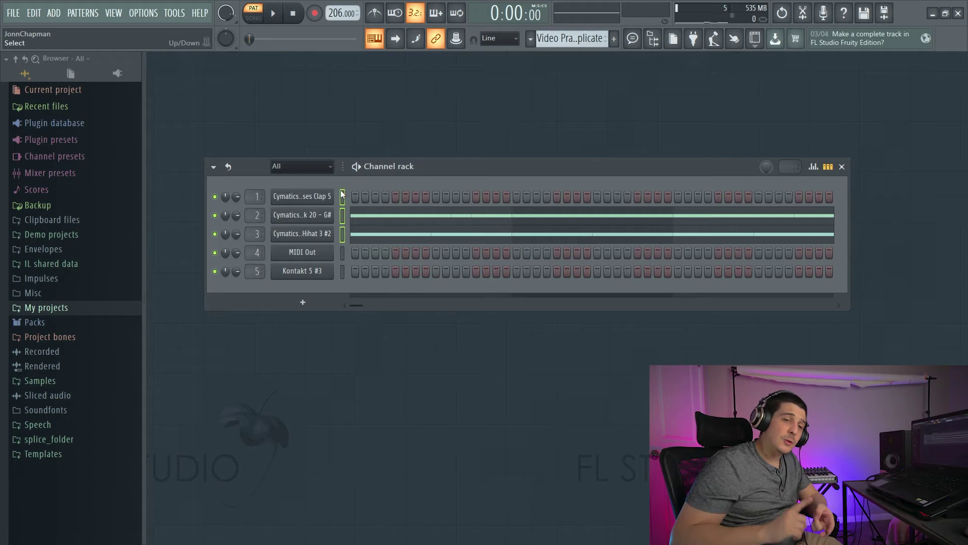
{"action": "left_click", "coordinate": [342, 252]}
{"action": "left_click_drag", "start_coordinate": [480, 167], "coordinate": [493, 177]}
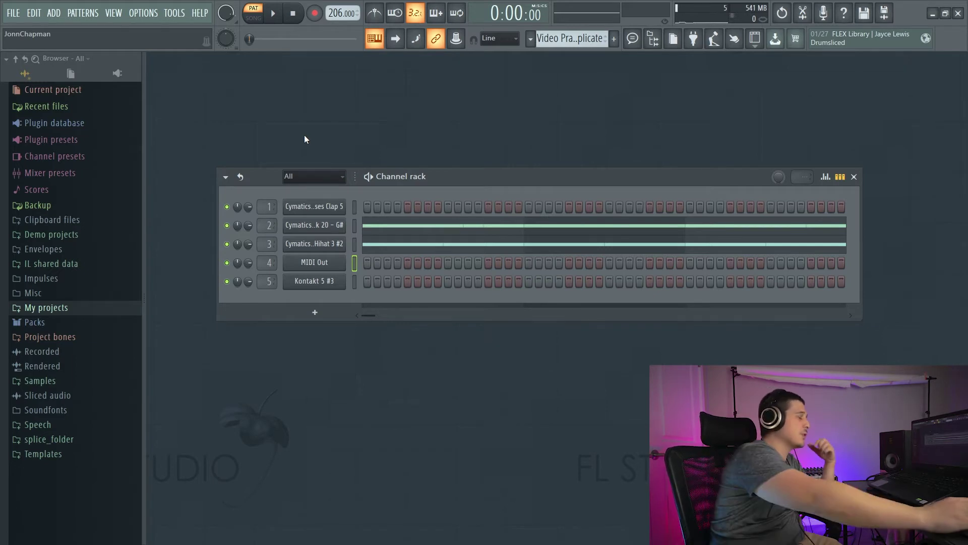
{"action": "left_click_drag", "start_coordinate": [500, 177], "coordinate": [500, 136]}
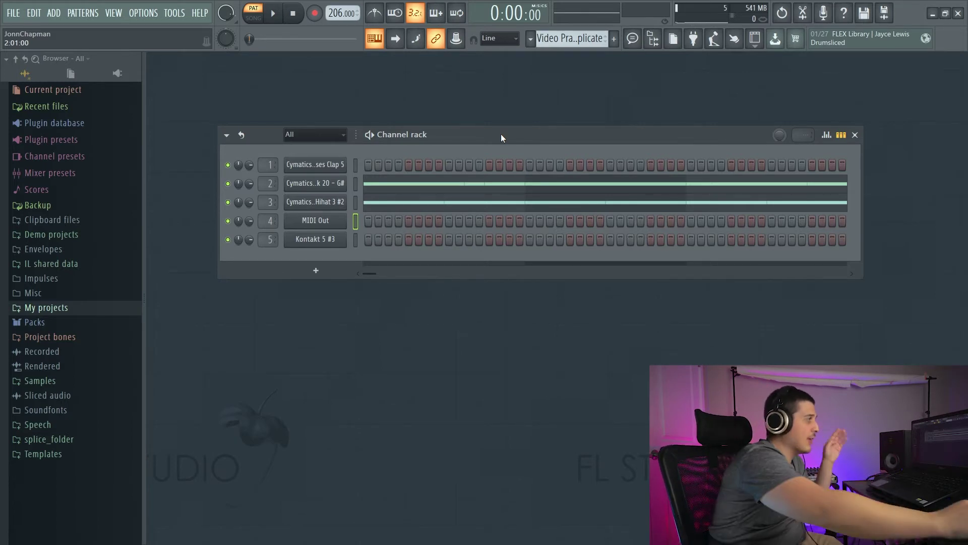
{"action": "left_click_drag", "start_coordinate": [502, 132], "coordinate": [434, 140]}
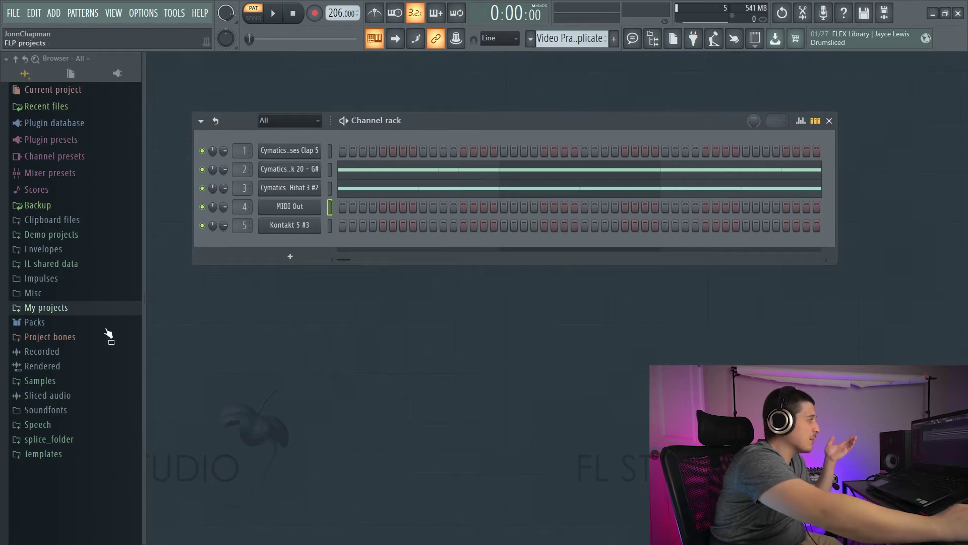
{"action": "left_click_drag", "start_coordinate": [330, 150], "coordinate": [331, 187]}
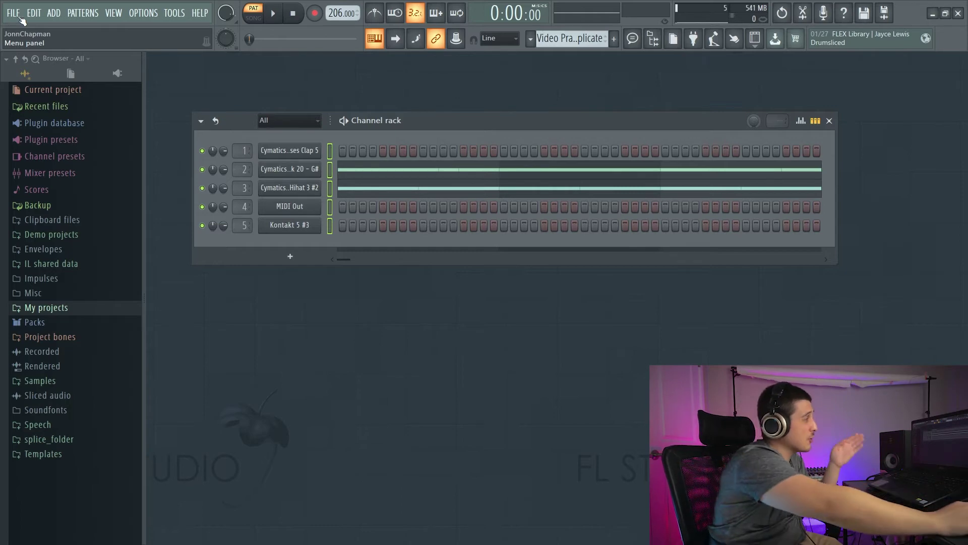
Start a new project from the empty template, discarding changes to the current project
{"action": "left_click_drag", "start_coordinate": [463, 127], "coordinate": [479, 136]}
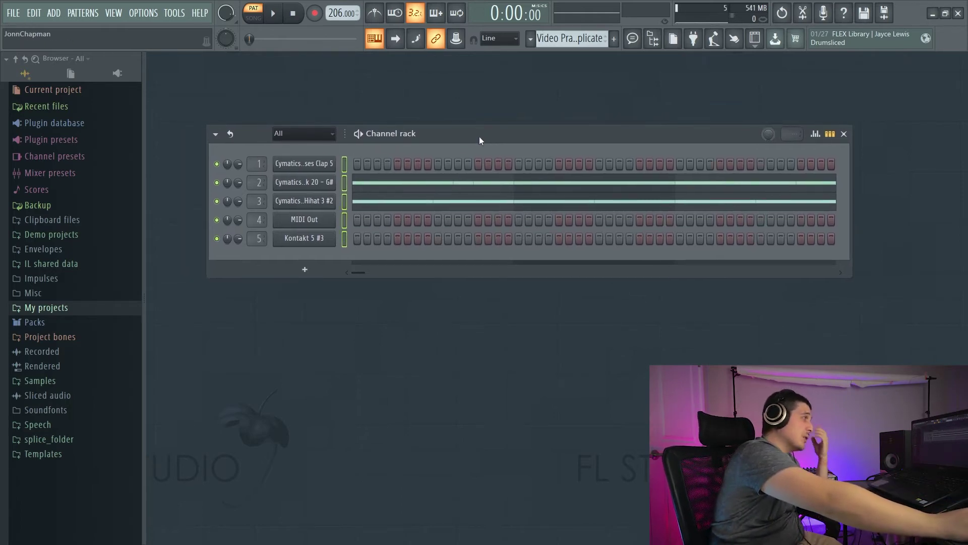
{"action": "left_click", "coordinate": [26, 18]}
{"action": "mouse_move", "coordinate": [50, 103]}
{"action": "left_click", "coordinate": [190, 104]}
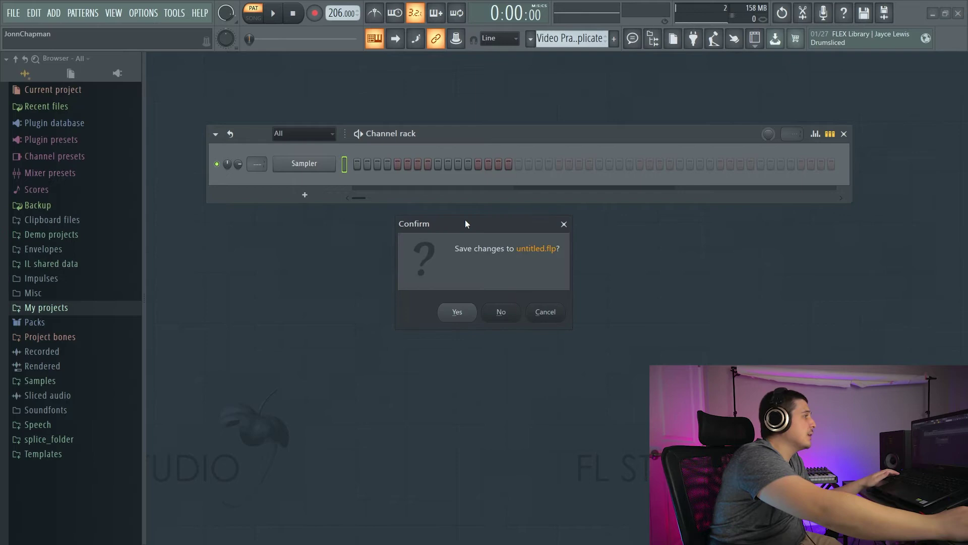
{"action": "left_click", "coordinate": [487, 311]}
Import the MIDI file with all 16 channels and the FLEX channel type
{"action": "key", "text": "ctrl+o"}
{"action": "key", "text": "Return"}
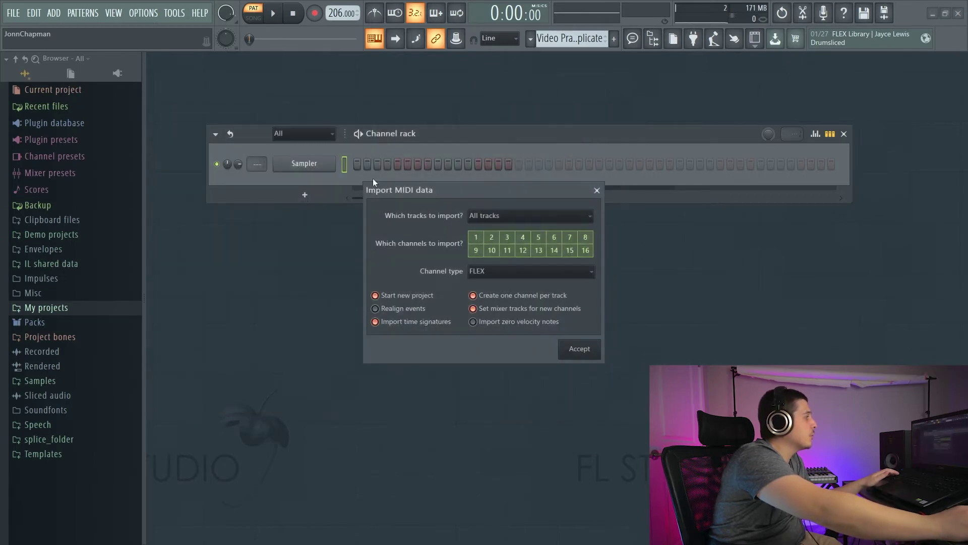
{"action": "left_click_drag", "start_coordinate": [433, 187], "coordinate": [320, 112]}
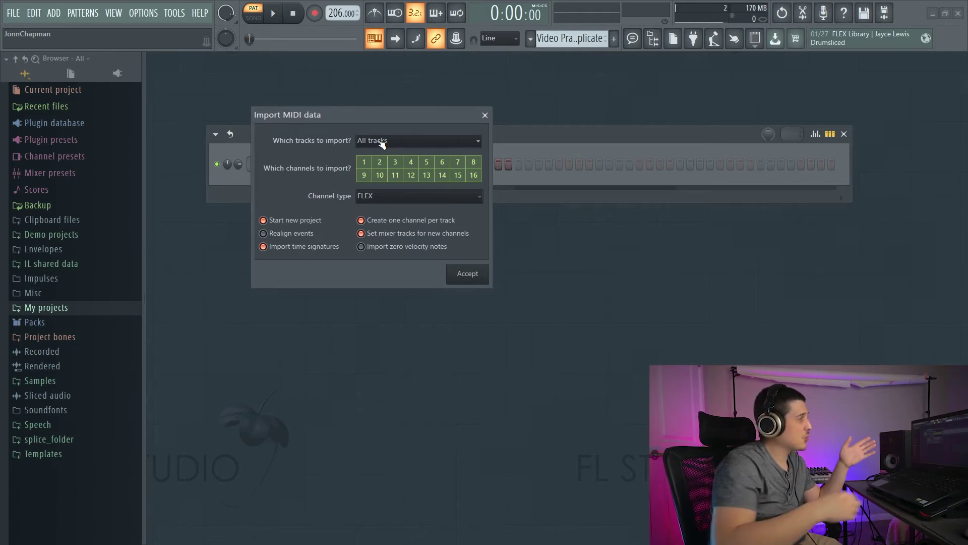
{"action": "left_click", "coordinate": [430, 196]}
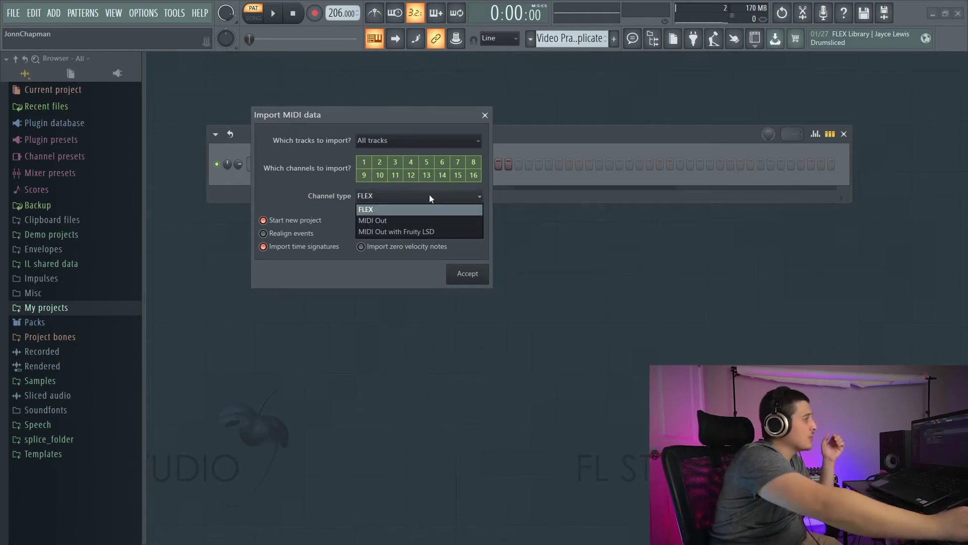
{"action": "left_click", "coordinate": [328, 183]}
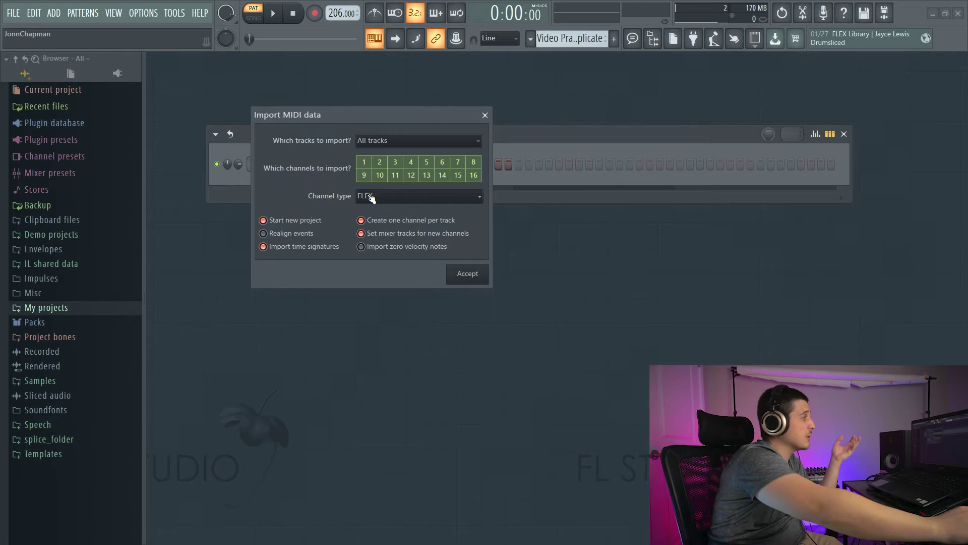
{"action": "left_click", "coordinate": [370, 197]}
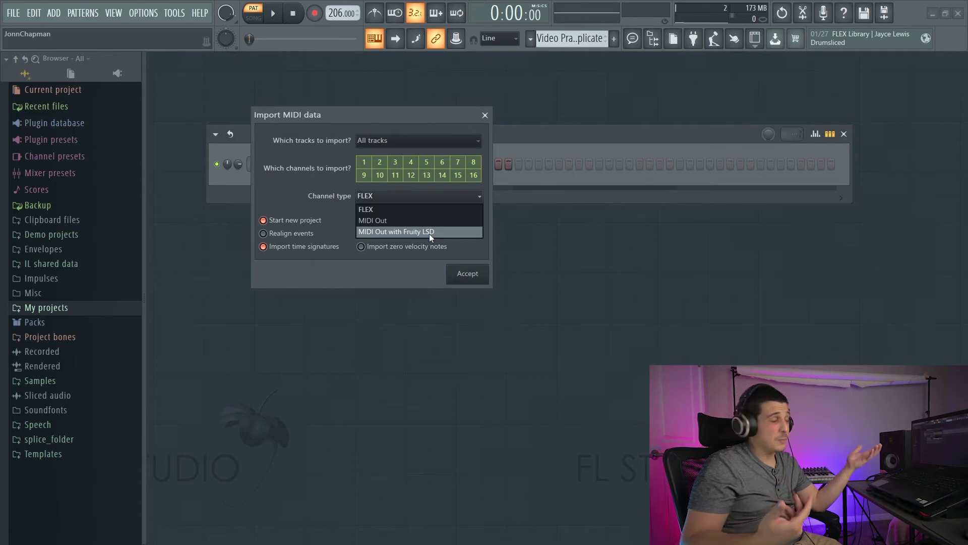
{"action": "left_click", "coordinate": [339, 115]}
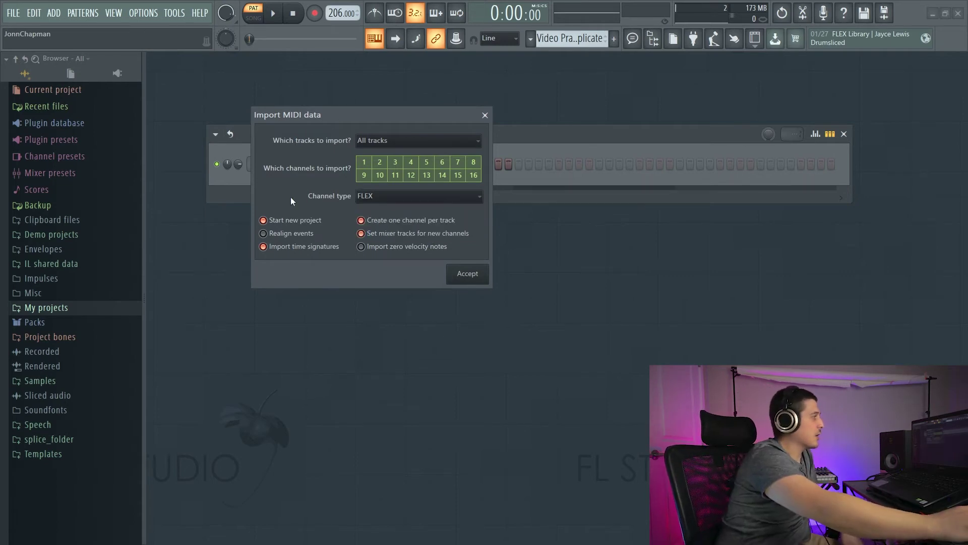
{"action": "left_click_drag", "start_coordinate": [340, 113], "coordinate": [391, 99]}
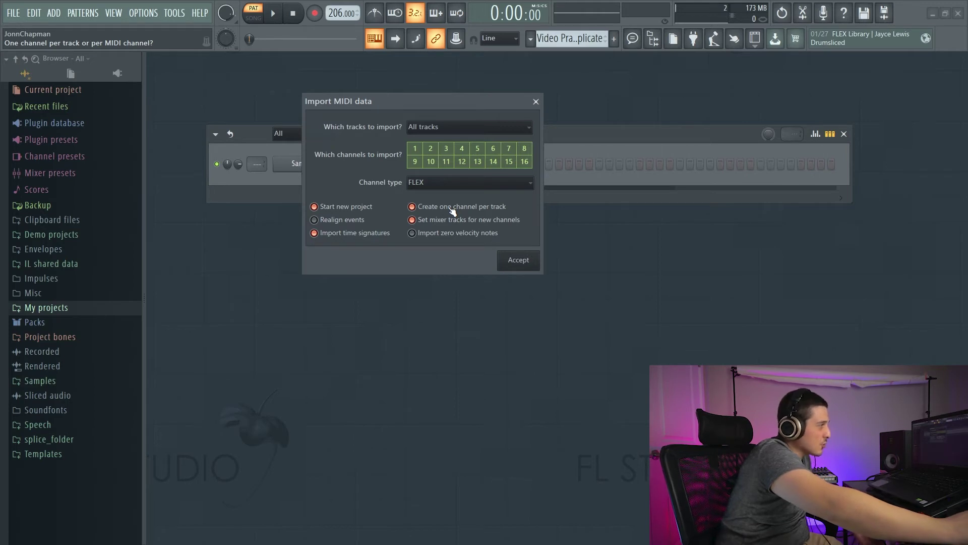
{"action": "left_click_drag", "start_coordinate": [432, 95], "coordinate": [640, 163]}
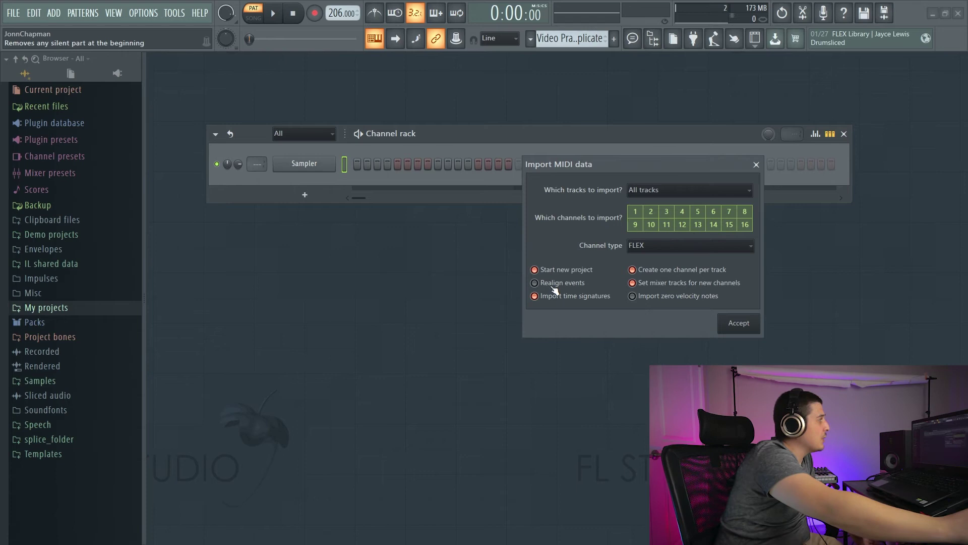
{"action": "left_click_drag", "start_coordinate": [613, 165], "coordinate": [530, 167]}
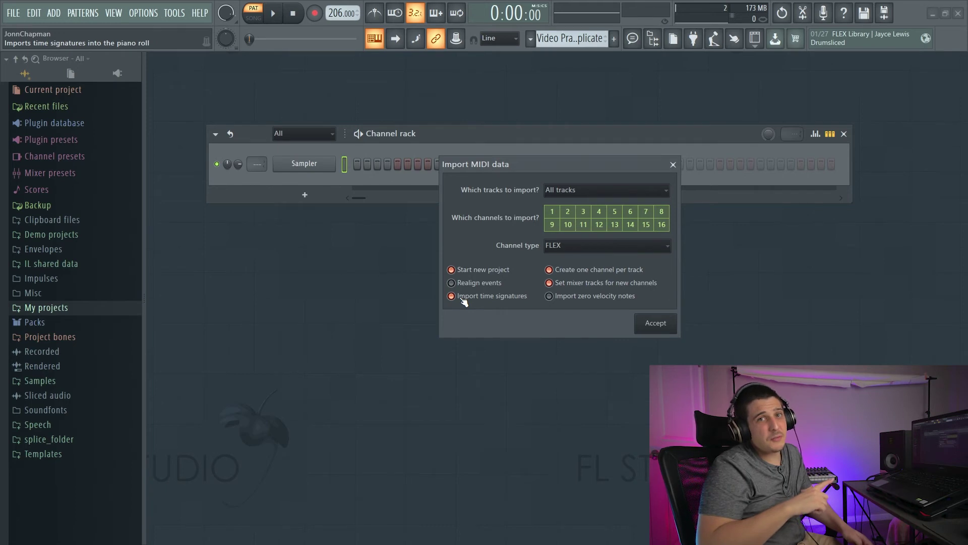
{"action": "left_click_drag", "start_coordinate": [519, 168], "coordinate": [452, 135]}
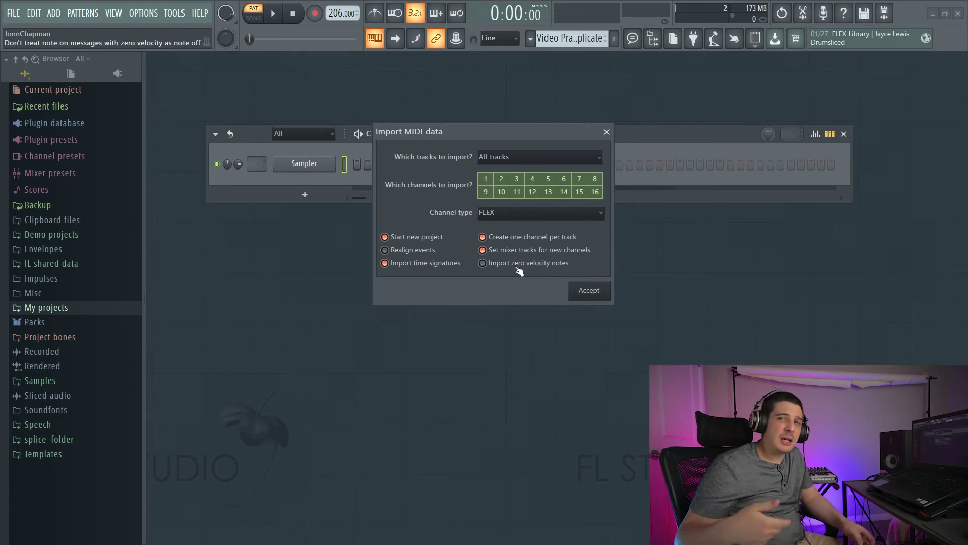
{"action": "left_click", "coordinate": [589, 290]}
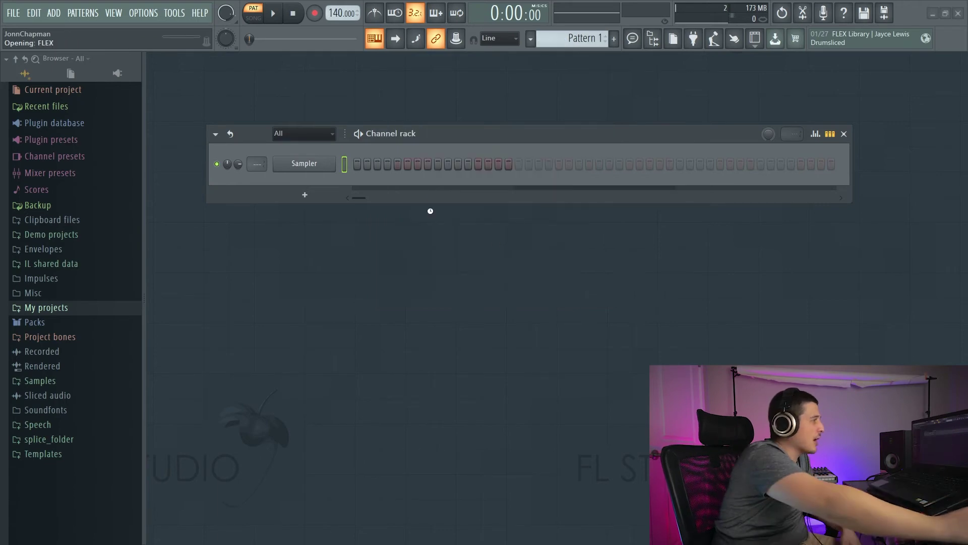
View the project general settings, then close them
{"action": "left_click", "coordinate": [143, 13]}
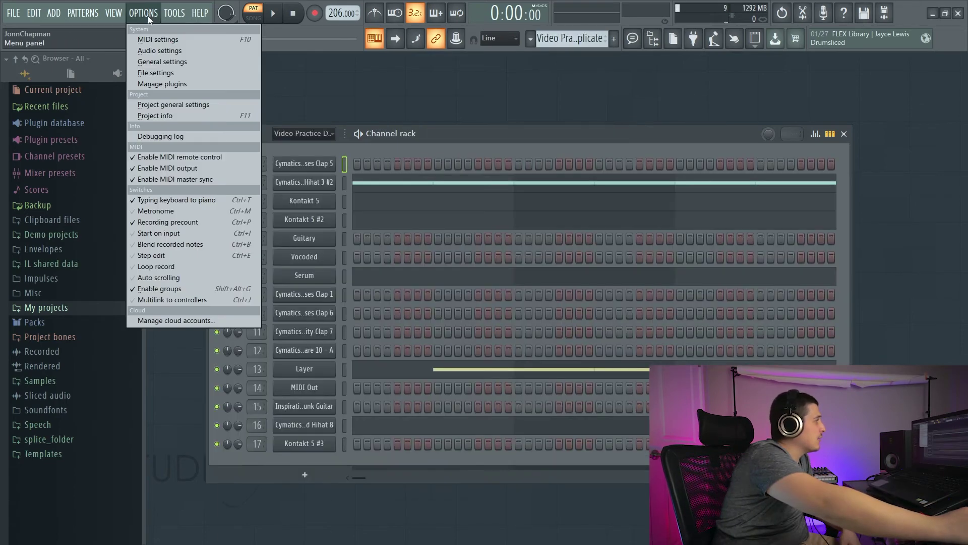
{"action": "left_click", "coordinate": [177, 104]}
{"action": "left_click_drag", "start_coordinate": [423, 16], "coordinate": [438, 26]}
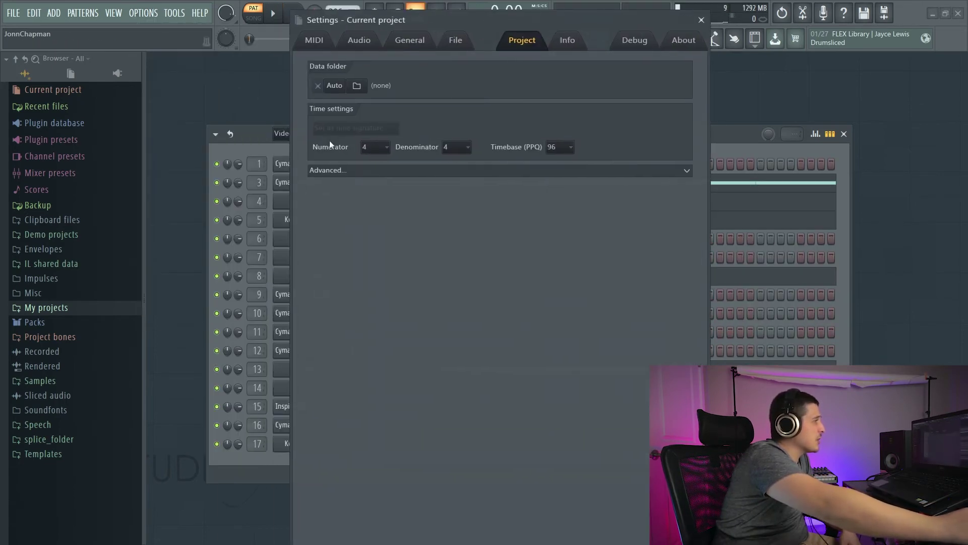
{"action": "key", "text": "Escape"}
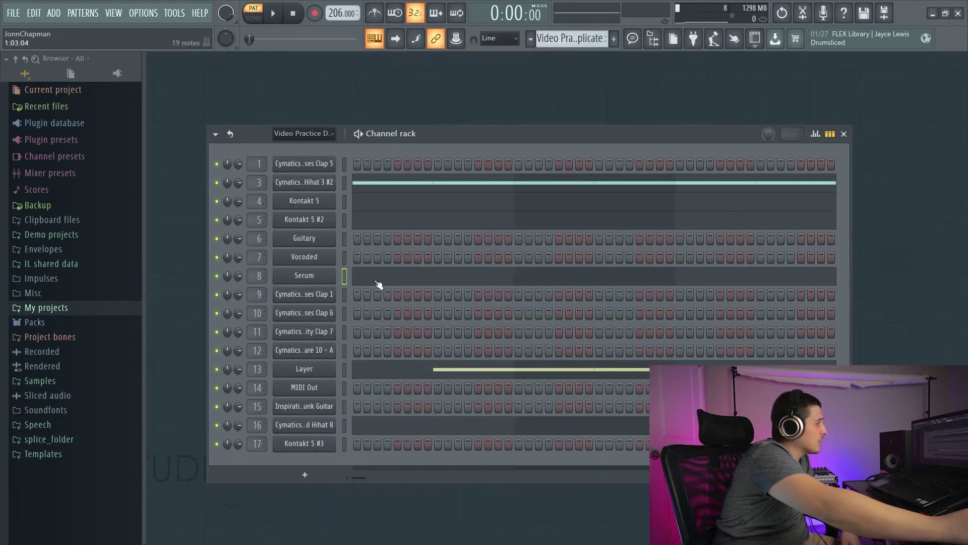
In the Serum piano roll, change the opening 4/4 time signature to 3/8
{"action": "left_click", "coordinate": [399, 280]}
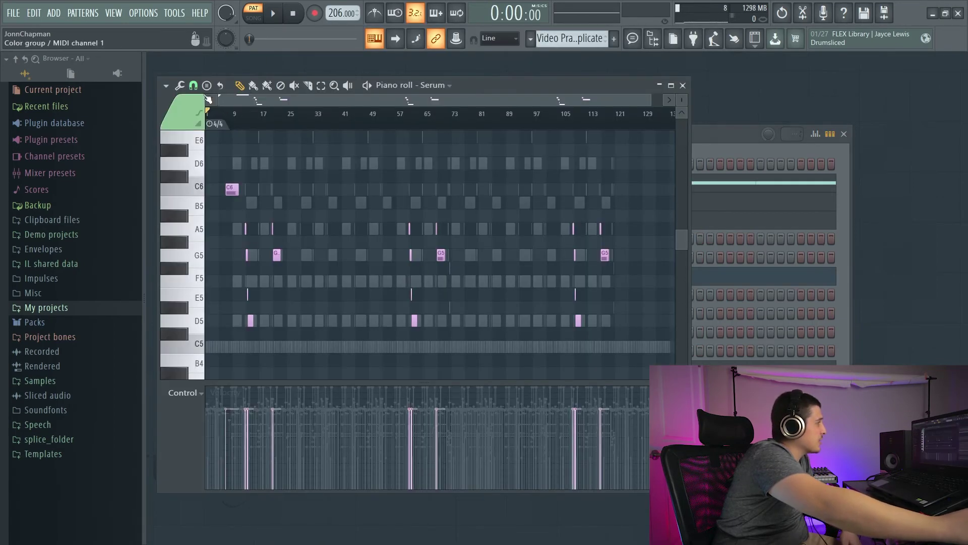
{"action": "mouse_move", "coordinate": [494, 80]}
{"action": "left_mouse_down"}
{"action": "mouse_move", "coordinate": [588, 114]}
{"action": "mouse_move", "coordinate": [553, 110]}
{"action": "left_mouse_up"}
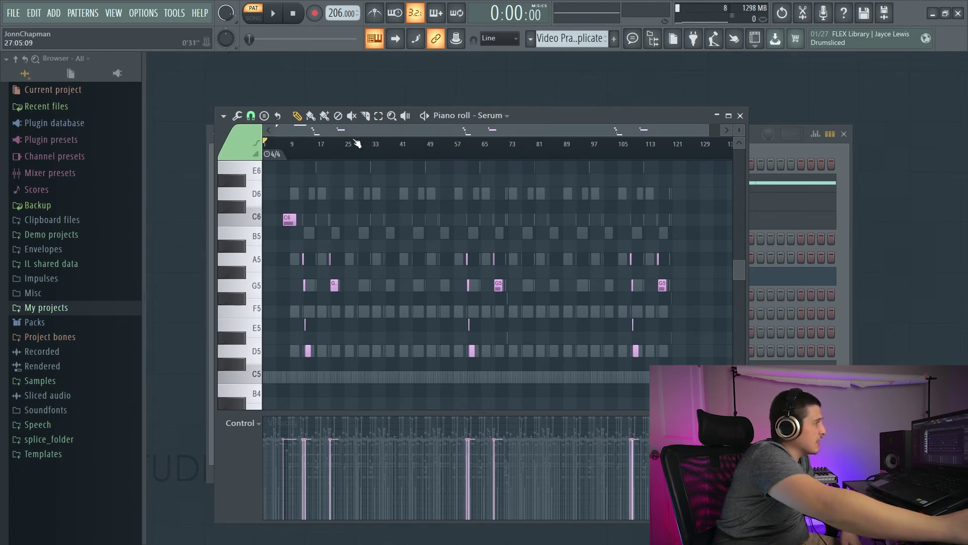
{"action": "right_click", "coordinate": [276, 159]}
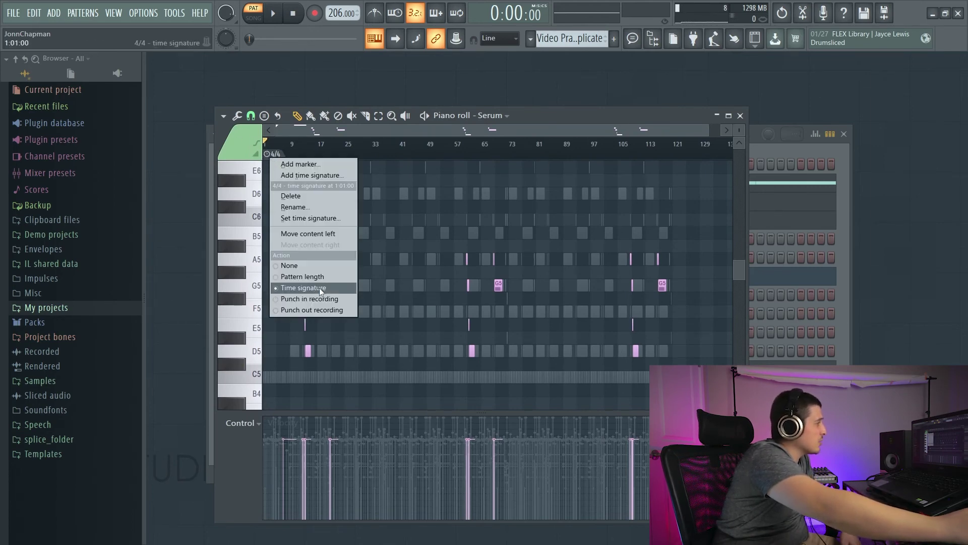
{"action": "left_click", "coordinate": [311, 219]}
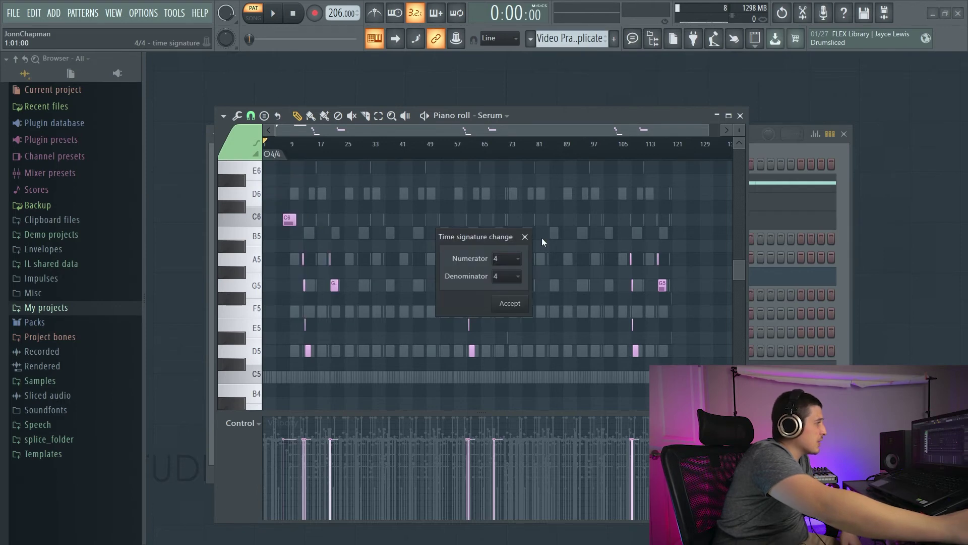
{"action": "left_click", "coordinate": [516, 260]}
{"action": "left_click", "coordinate": [496, 293]}
{"action": "left_click", "coordinate": [516, 276]}
{"action": "left_click", "coordinate": [504, 309]}
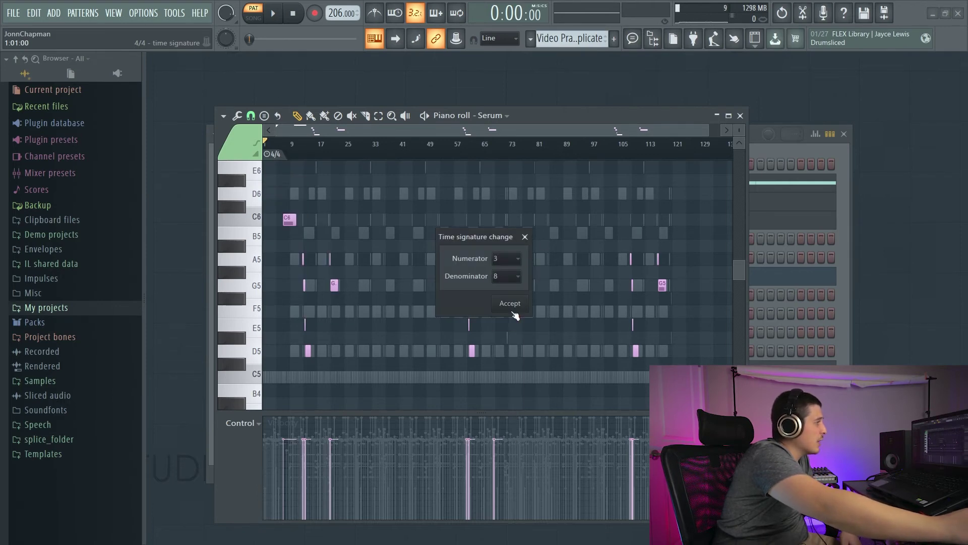
{"action": "left_click", "coordinate": [515, 305]}
{"action": "left_click_drag", "start_coordinate": [706, 130], "coordinate": [305, 132]}
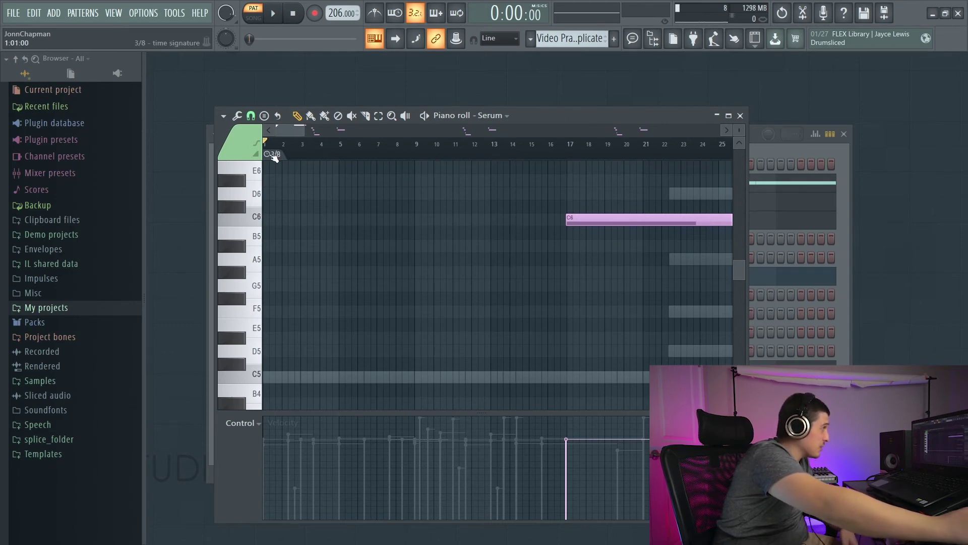
Browse the Kontakt 5 notes and the empty Pattern 2, then open the Kontakt 5 #2 notes
{"action": "key", "text": "Down"}
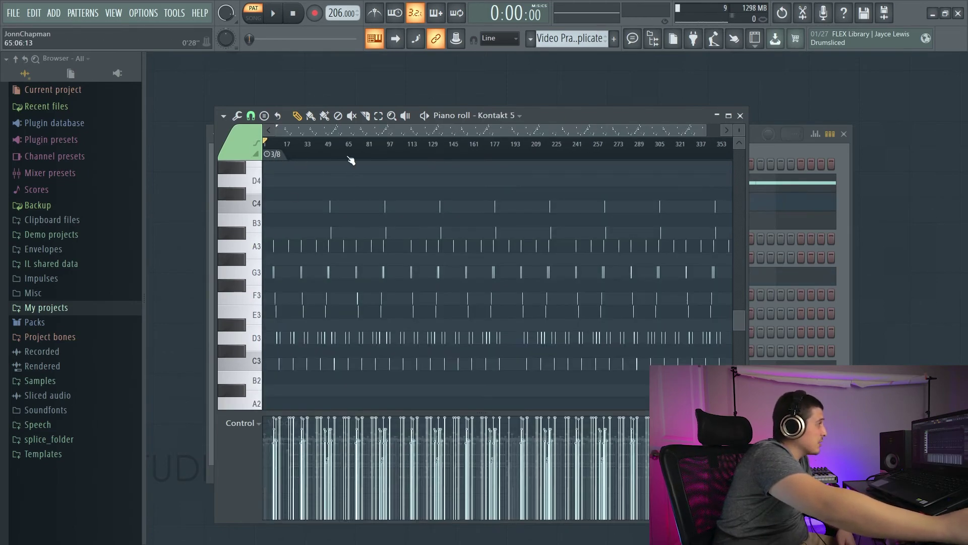
{"action": "left_click_drag", "start_coordinate": [706, 130], "coordinate": [358, 127]}
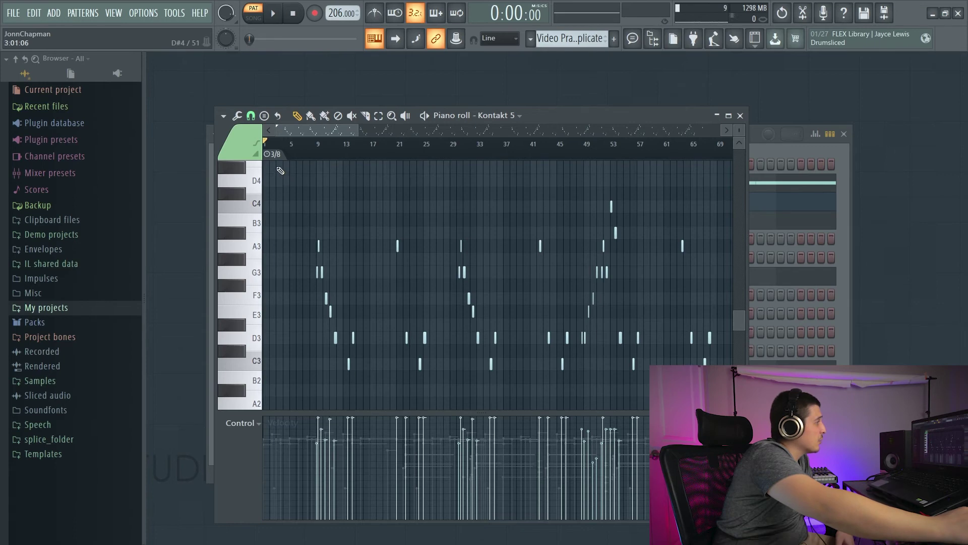
{"action": "key", "text": "F4"}
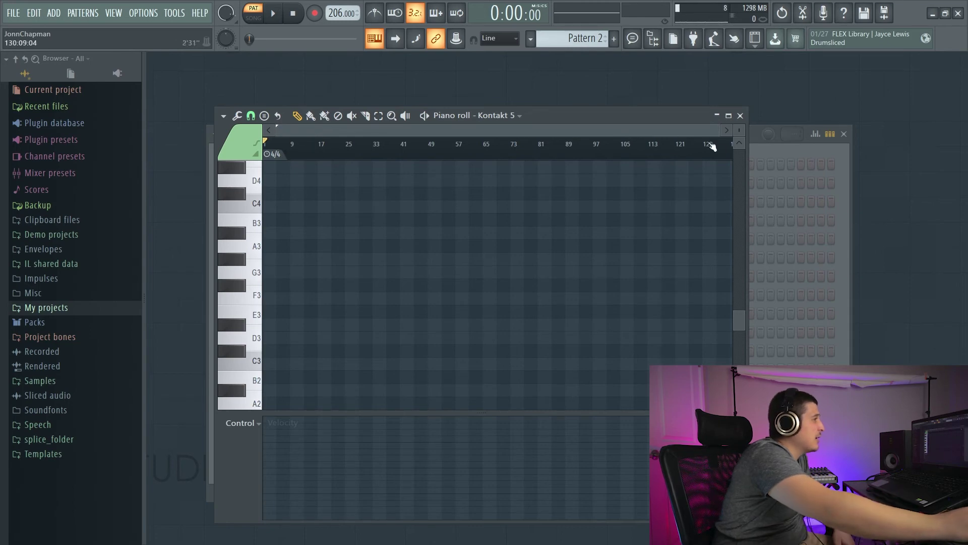
{"action": "left_click", "coordinate": [741, 115]}
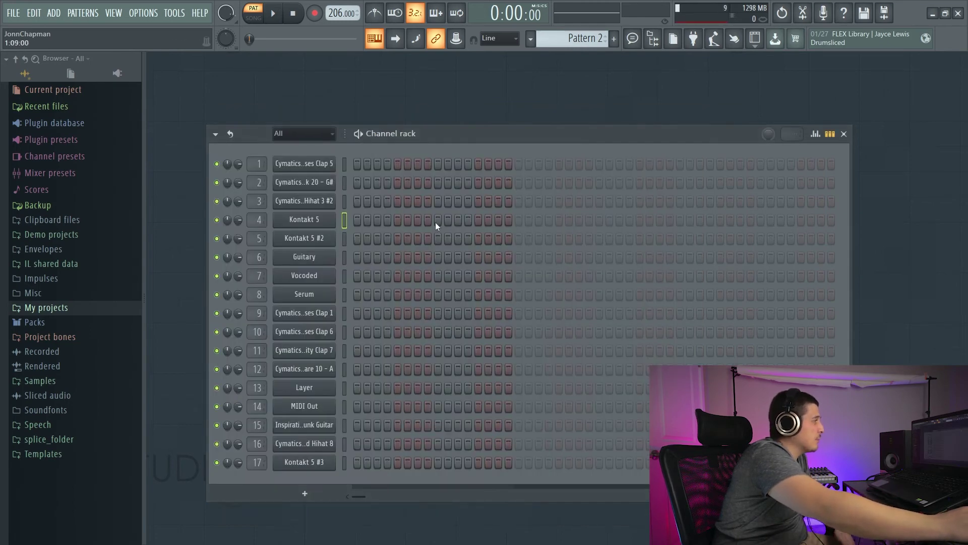
{"action": "scroll", "coordinate": [570, 38], "scroll_direction": "down", "scroll_amount": 1}
{"action": "left_click", "coordinate": [410, 238]}
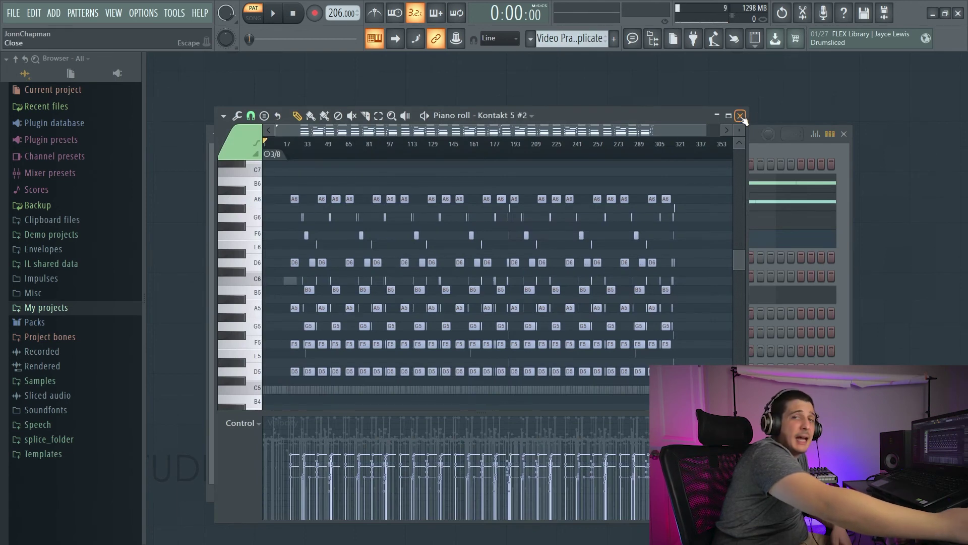
Check the 4/4 time settings in the project general settings, then close them
{"action": "left_click", "coordinate": [143, 13]}
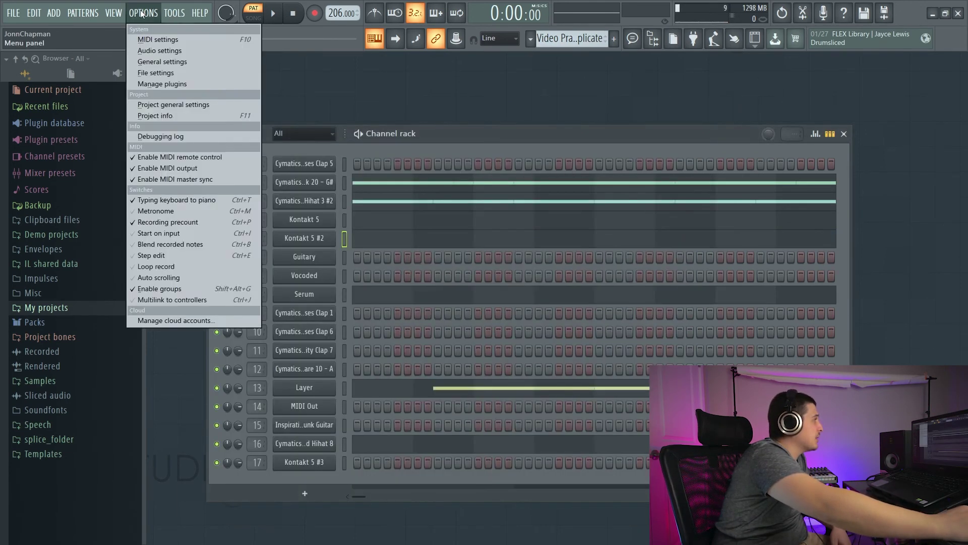
{"action": "left_click", "coordinate": [156, 108]}
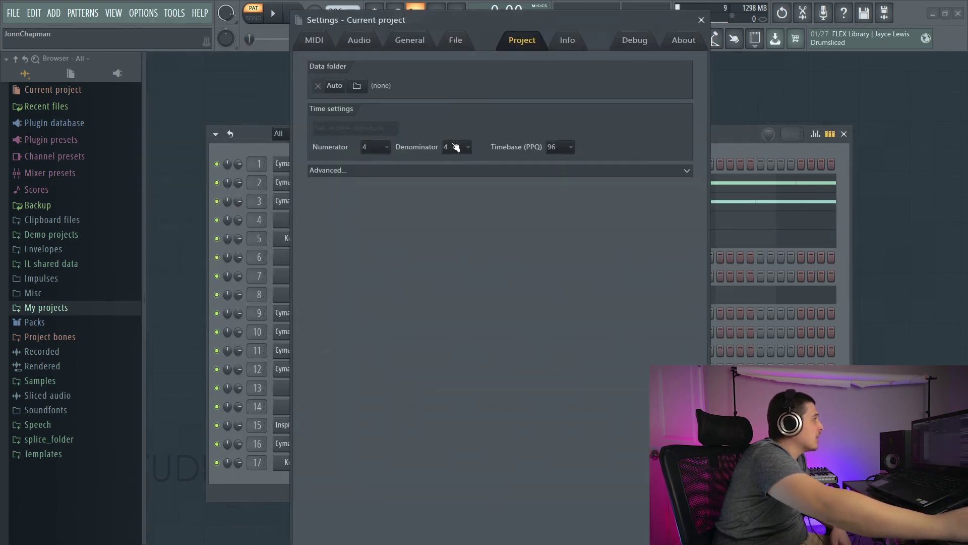
{"action": "left_click", "coordinate": [701, 20]}
{"action": "left_click_drag", "start_coordinate": [583, 139], "coordinate": [570, 106]}
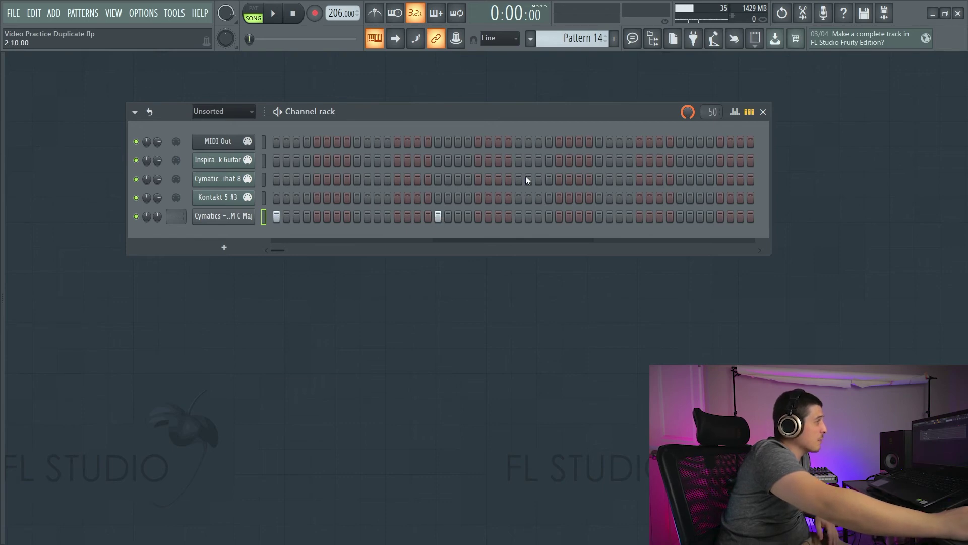
Show the step velocity graph, inspect the Cymatics melody loop channel settings, and play the pattern
{"action": "key", "text": "alt+g"}
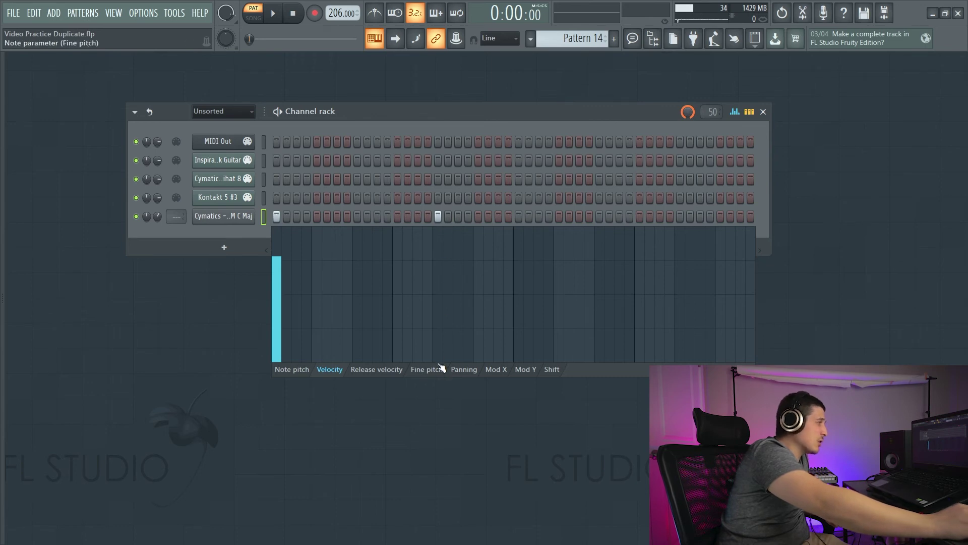
{"action": "left_click", "coordinate": [235, 216]}
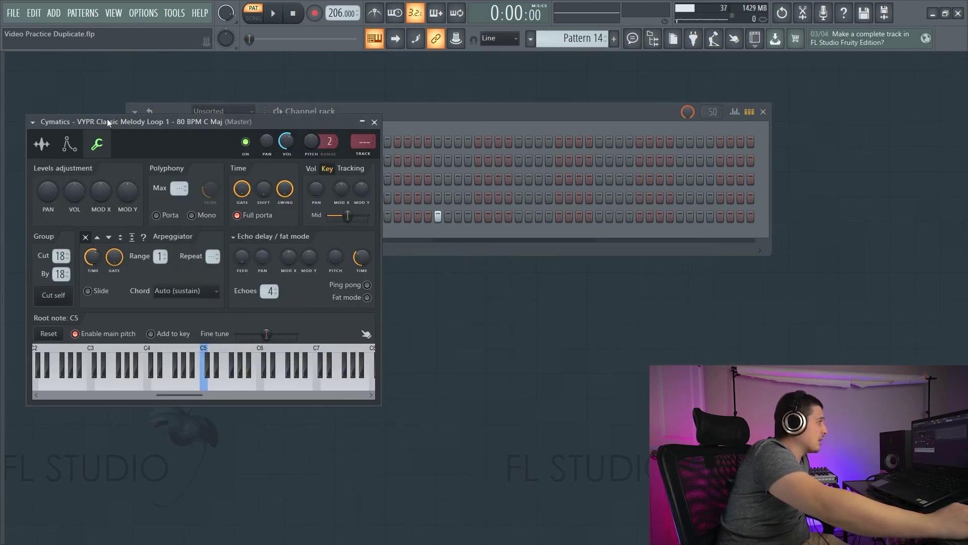
{"action": "left_click_drag", "start_coordinate": [107, 120], "coordinate": [236, 121]}
{"action": "left_click", "coordinate": [502, 124]}
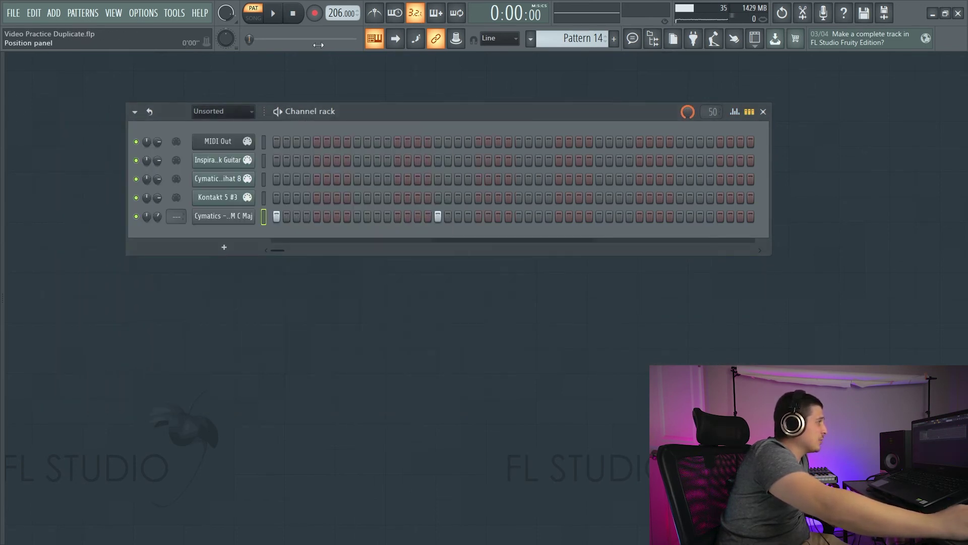
{"action": "left_click", "coordinate": [272, 14]}
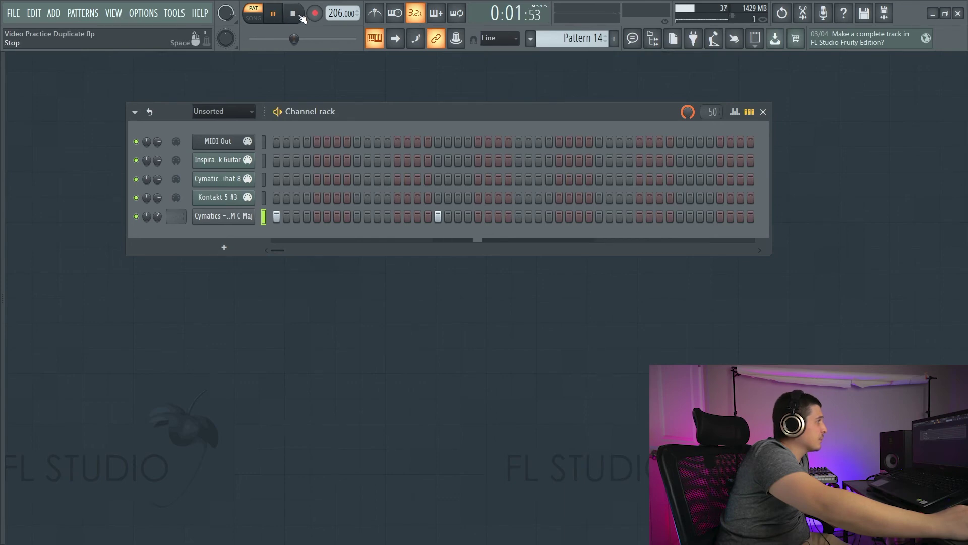
{"action": "left_click", "coordinate": [300, 16]}
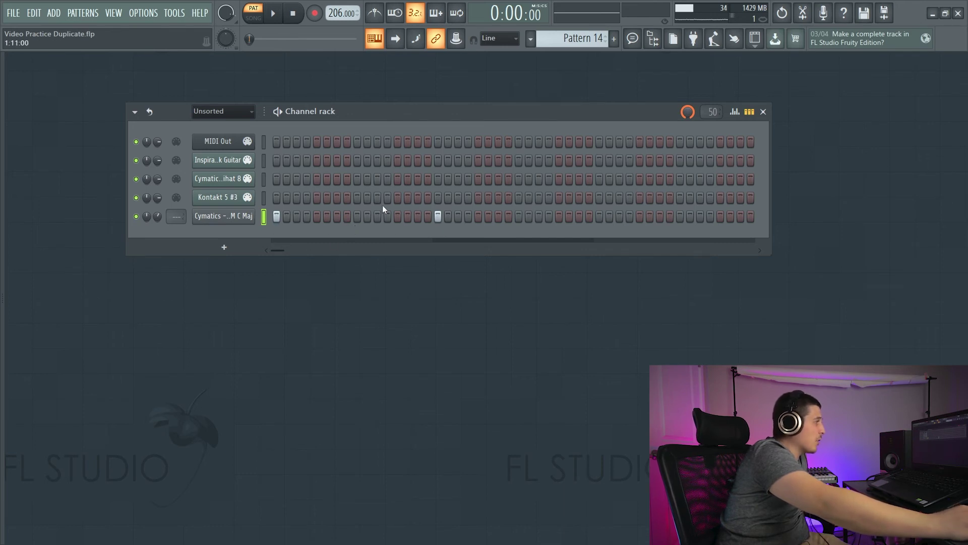
{"action": "key", "text": "space"}
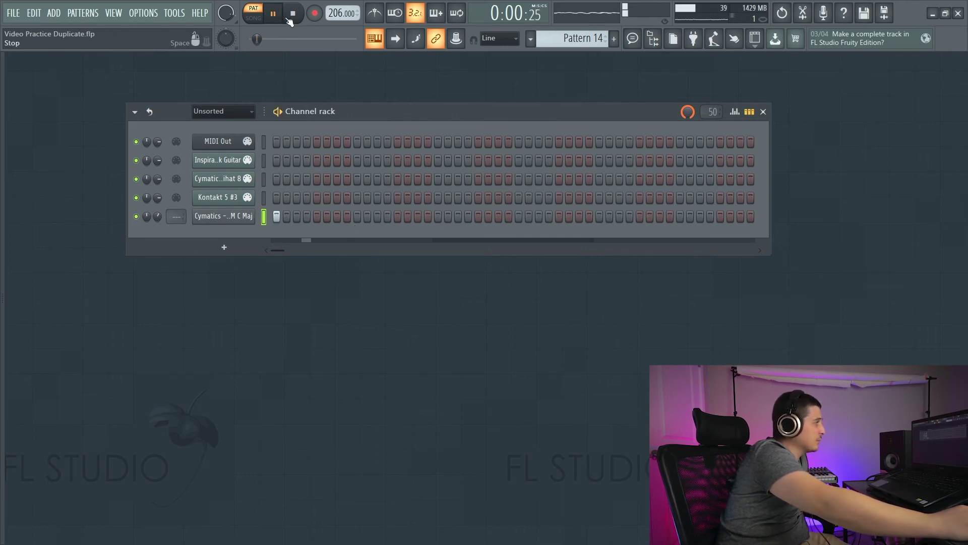
Add a second Cymatics step with velocity zero, then stop playback and hide the graph
{"action": "left_click", "coordinate": [599, 216]}
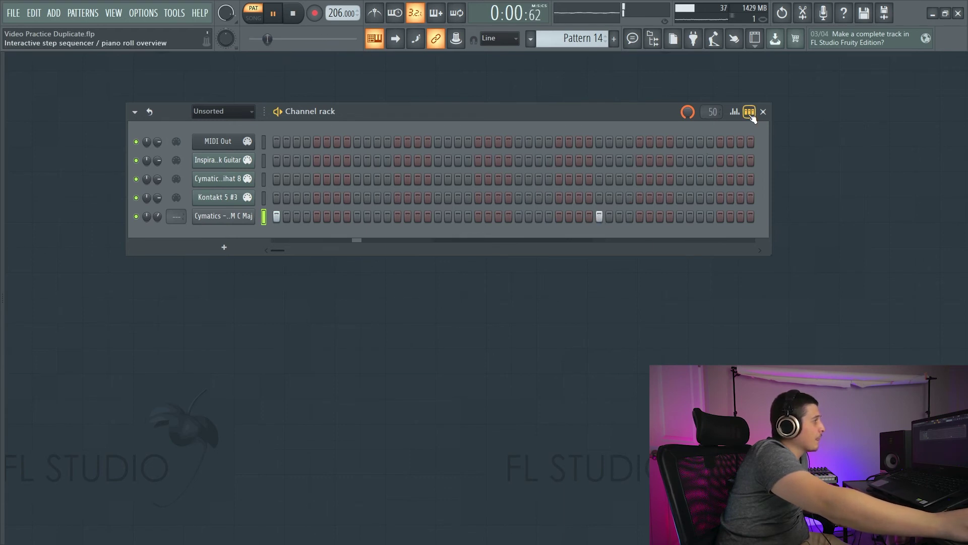
{"action": "left_click", "coordinate": [734, 111]}
{"action": "left_click_drag", "start_coordinate": [608, 267], "coordinate": [611, 465]}
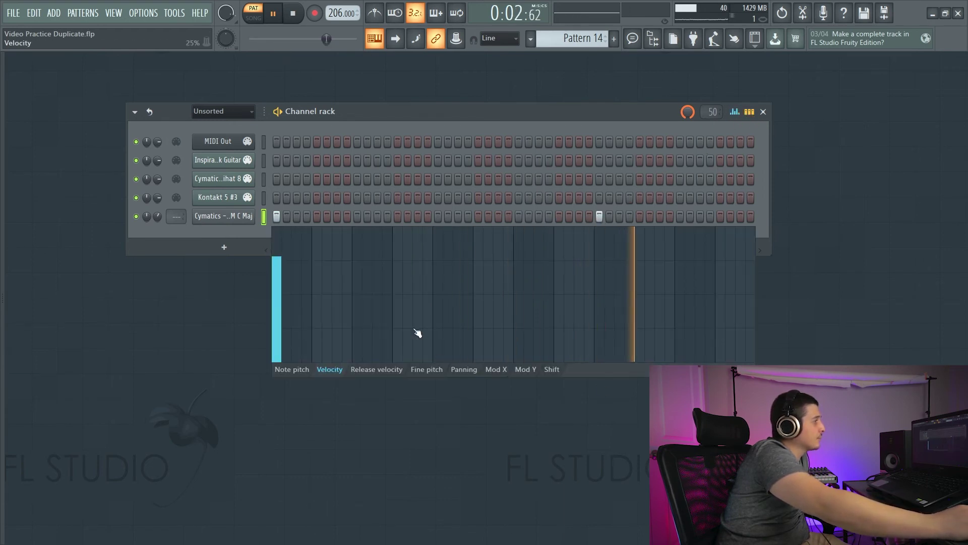
{"action": "key", "text": "space"}
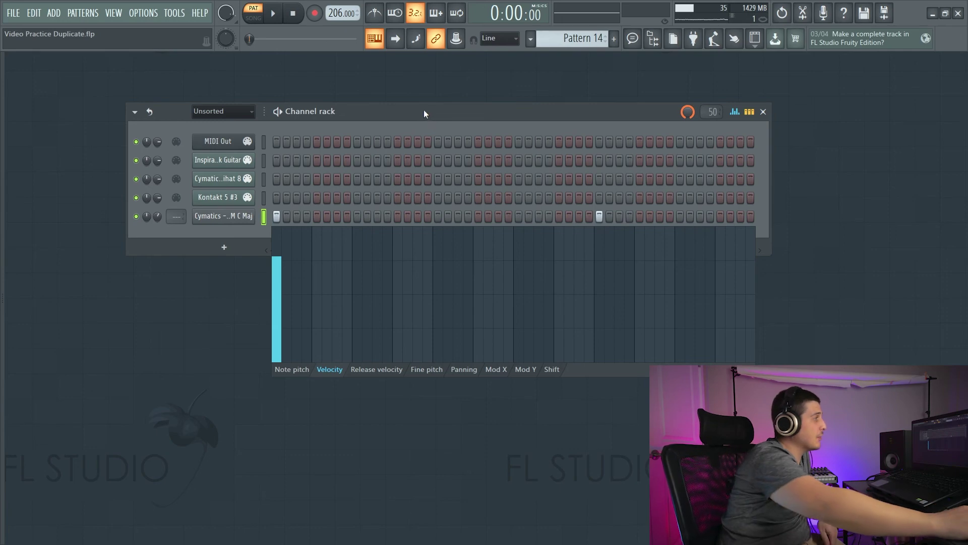
{"action": "key", "text": "F6"}
{"action": "key", "text": "F6"}
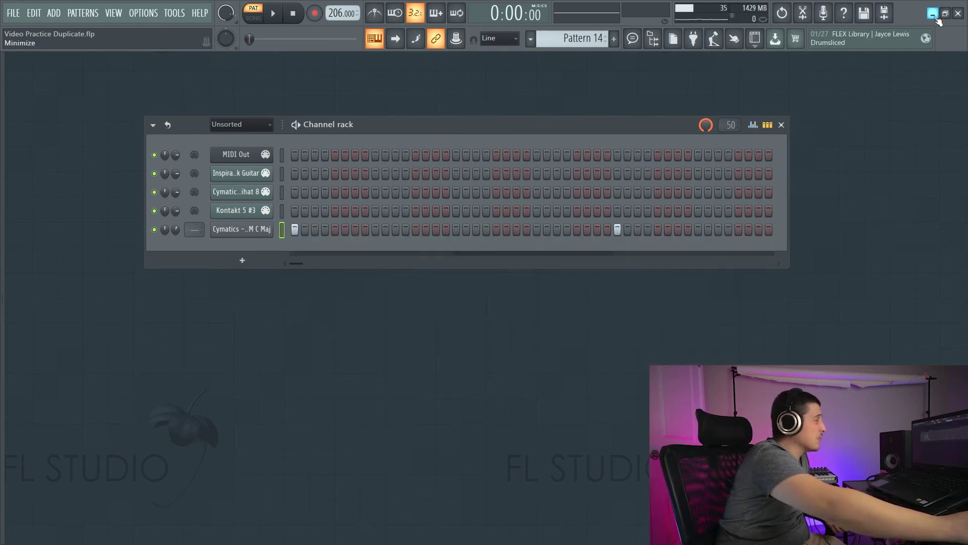
Open the File settings and select Video Practice Duplicate .mid in the Midi Stuff folder
{"action": "left_click", "coordinate": [143, 13]}
{"action": "left_click", "coordinate": [153, 73]}
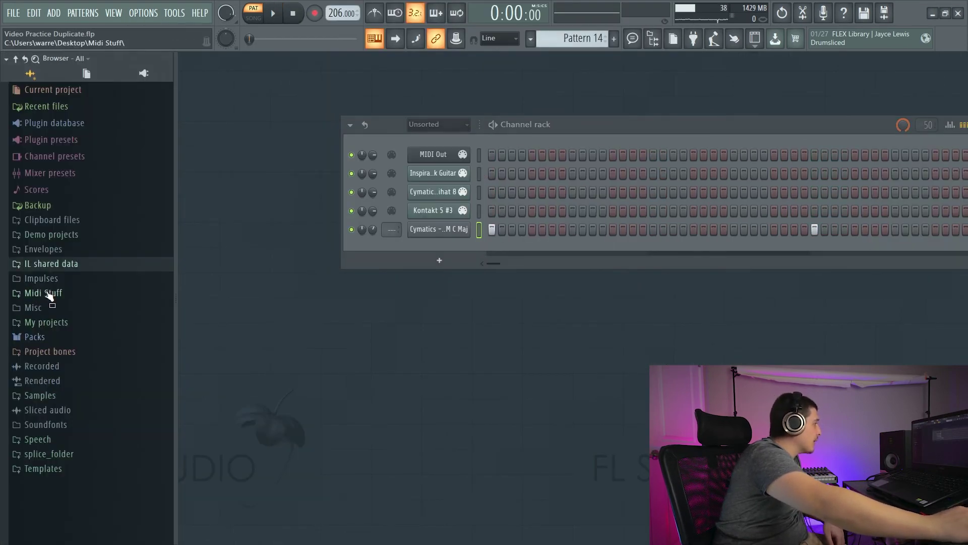
{"action": "left_click", "coordinate": [51, 294]}
{"action": "left_click", "coordinate": [56, 308]}
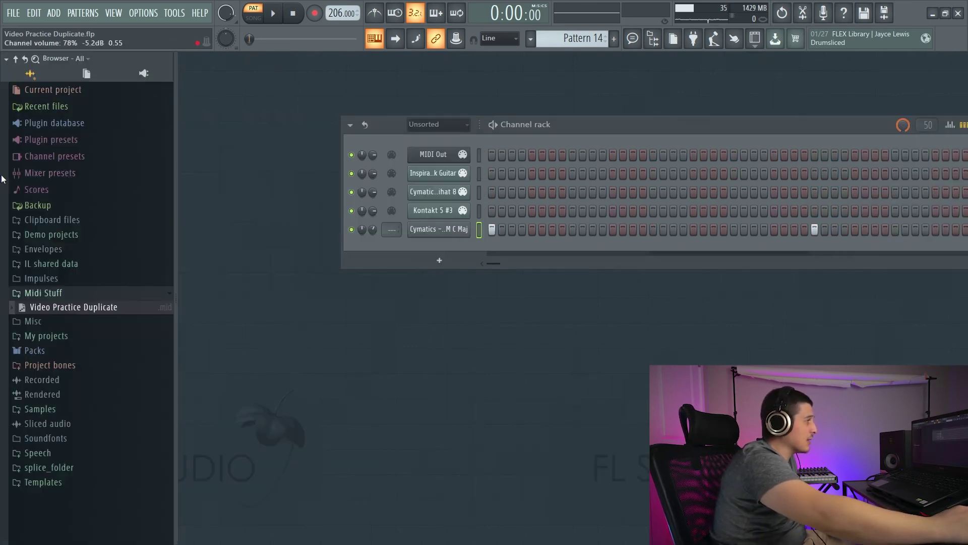
Drag Video Practice Duplicate .mid from Midi Stuff into the Channel rack
{"action": "left_click", "coordinate": [36, 190]}
{"action": "left_click", "coordinate": [36, 190]}
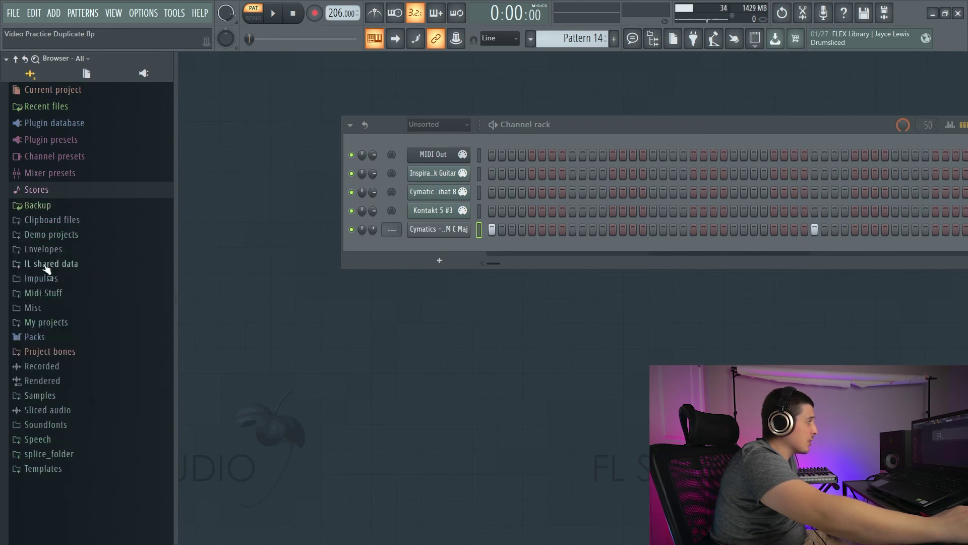
{"action": "left_click", "coordinate": [44, 293]}
{"action": "left_click_drag", "start_coordinate": [61, 308], "coordinate": [295, 240]}
{"action": "left_click_drag", "start_coordinate": [417, 187], "coordinate": [470, 176]}
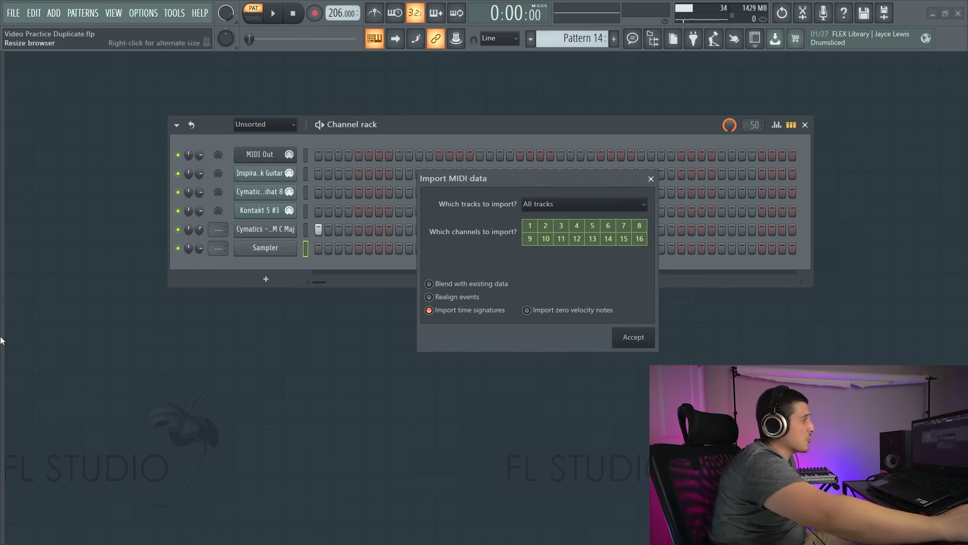
Accept the import with All tracks, channels 1–16 and time signatures enabled
{"action": "left_click_drag", "start_coordinate": [468, 177], "coordinate": [404, 188]}
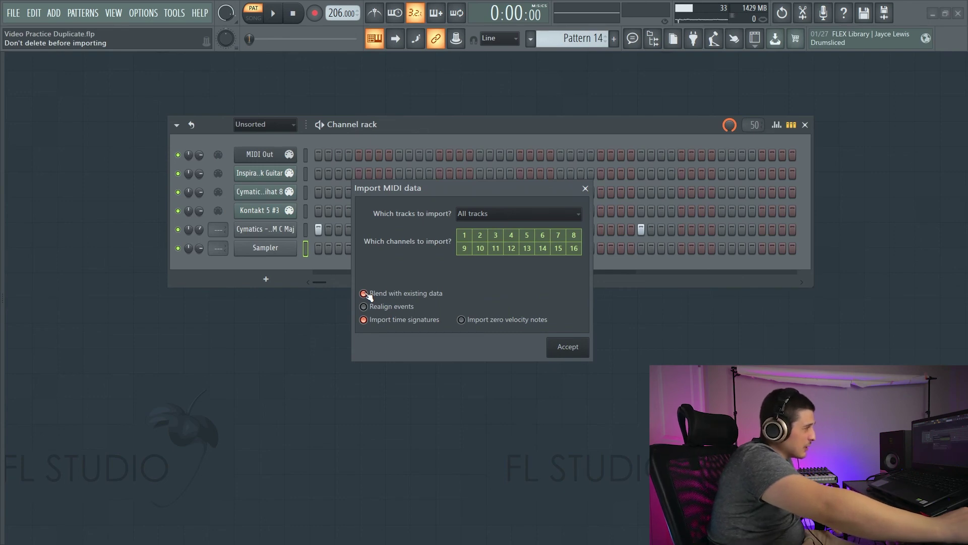
{"action": "left_click", "coordinate": [568, 347]}
{"action": "mouse_move", "coordinate": [595, 305]}
{"action": "left_mouse_down"}
{"action": "mouse_move", "coordinate": [596, 251]}
{"action": "mouse_move", "coordinate": [604, 340]}
{"action": "mouse_move", "coordinate": [598, 292]}
{"action": "left_mouse_up"}
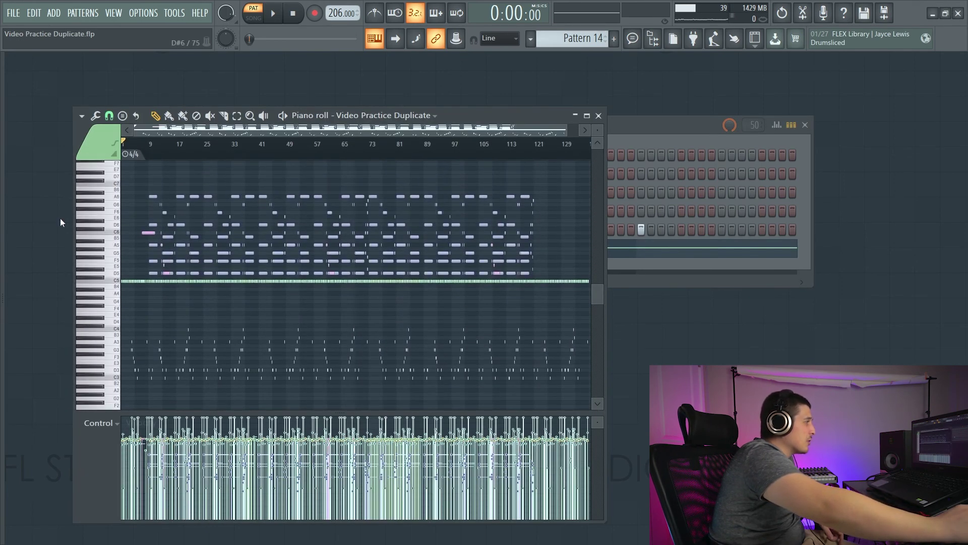